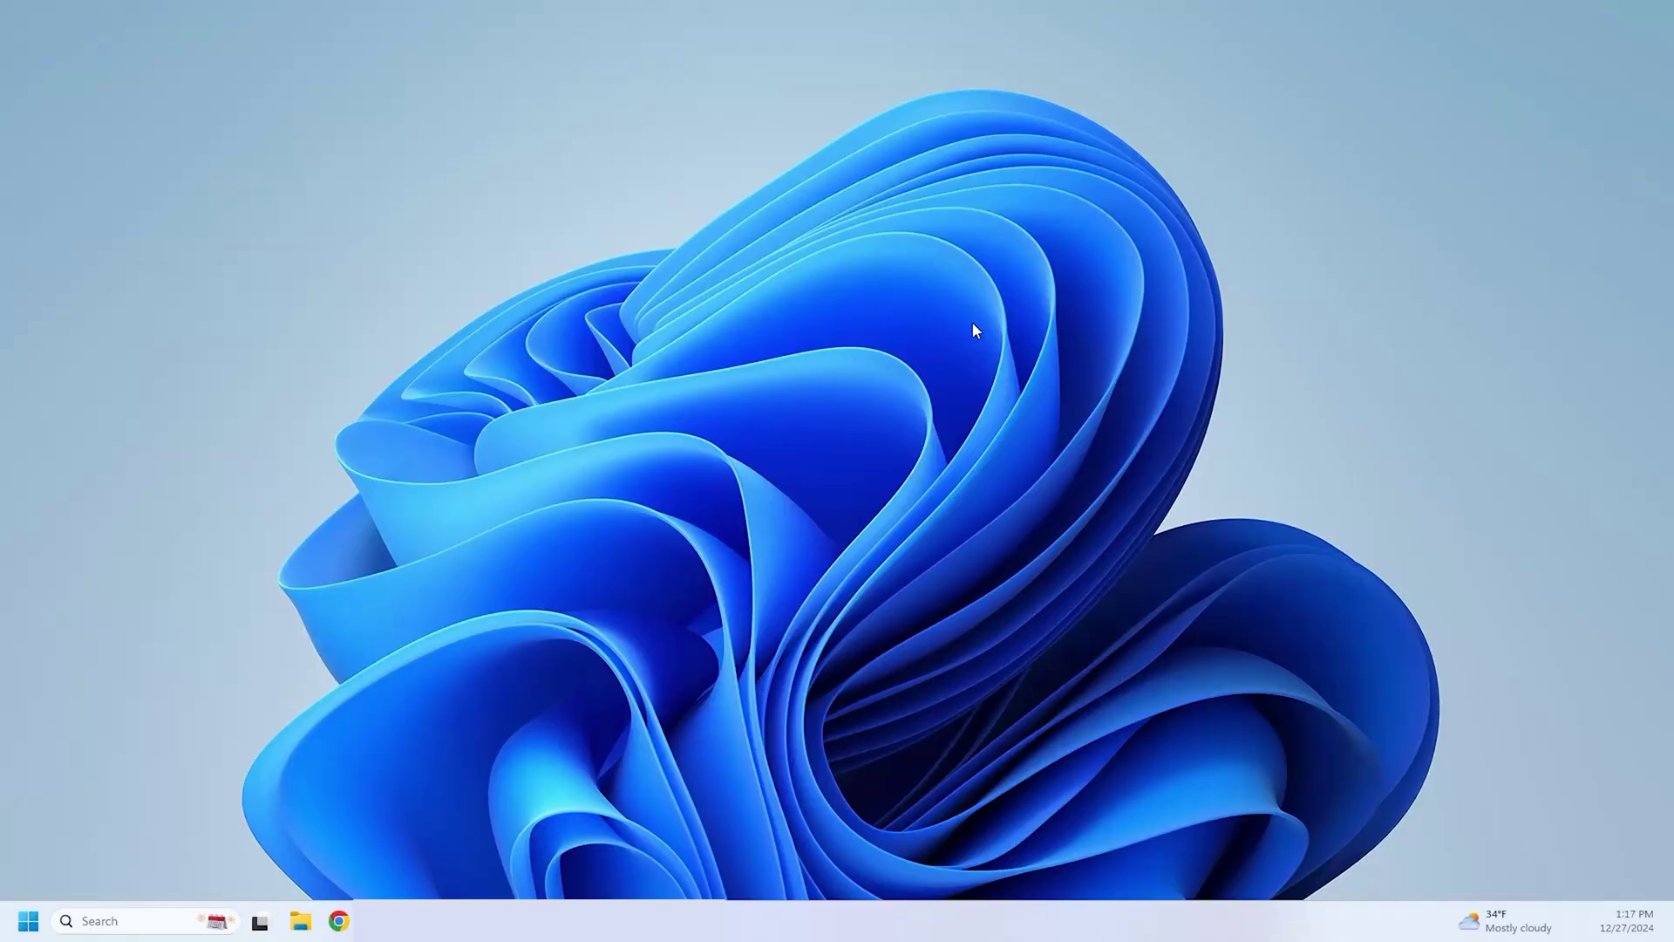
Launch Settings from Start and go to Windows Update, which reports the PC is up to date.
left_click(29, 921)
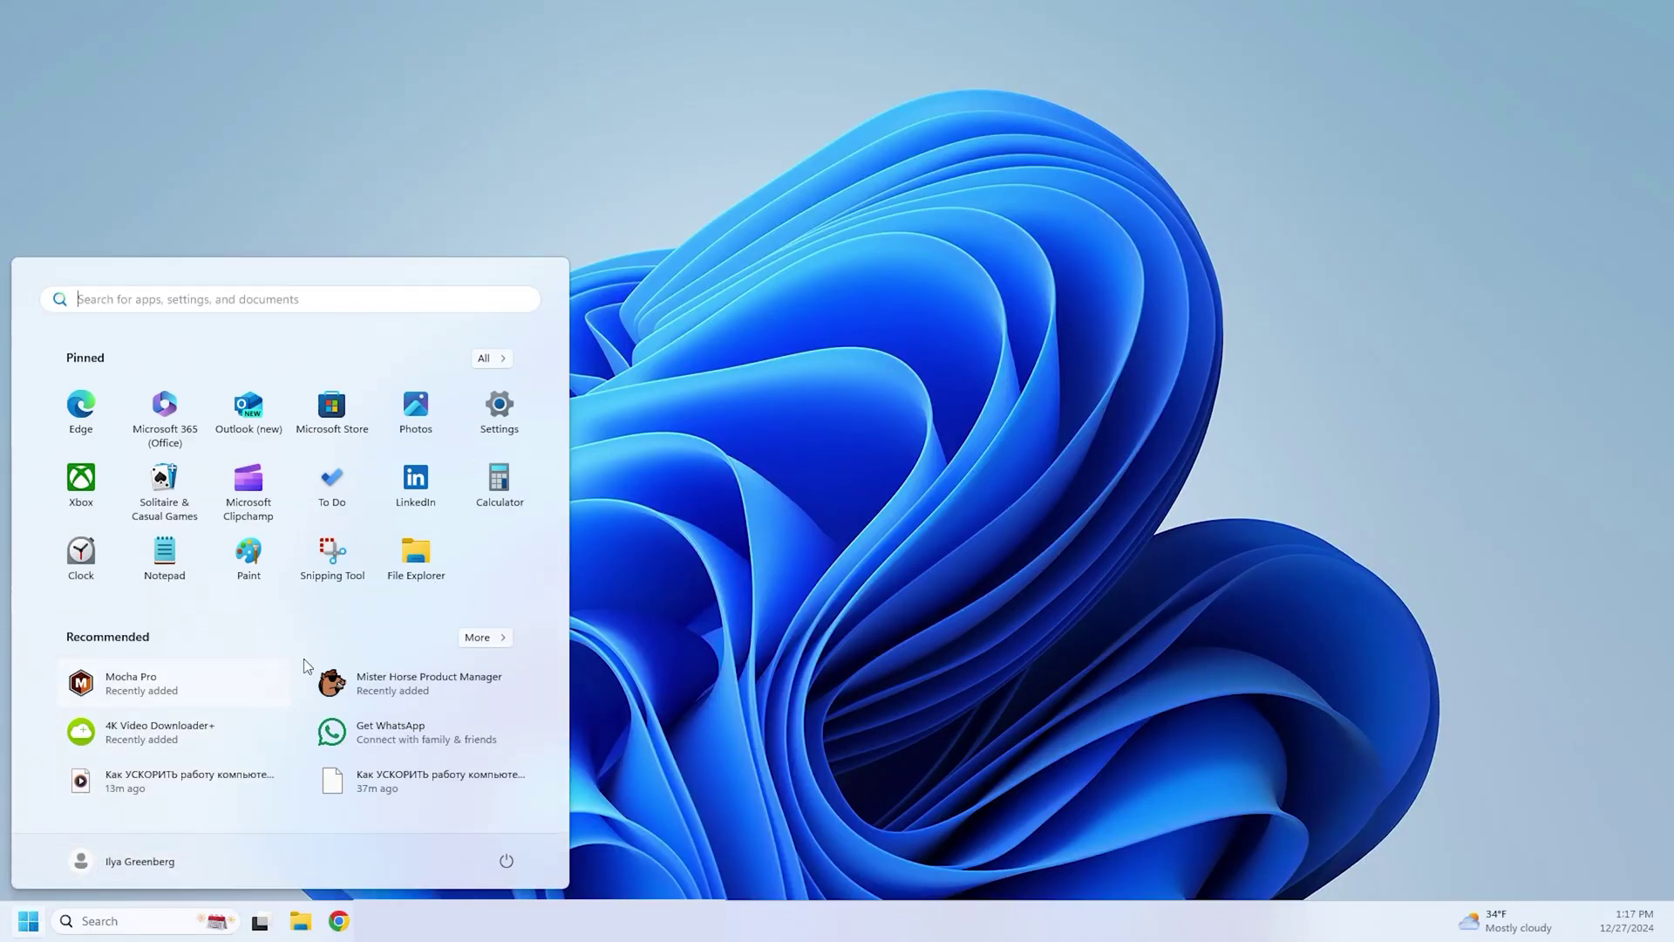
left_click(500, 410)
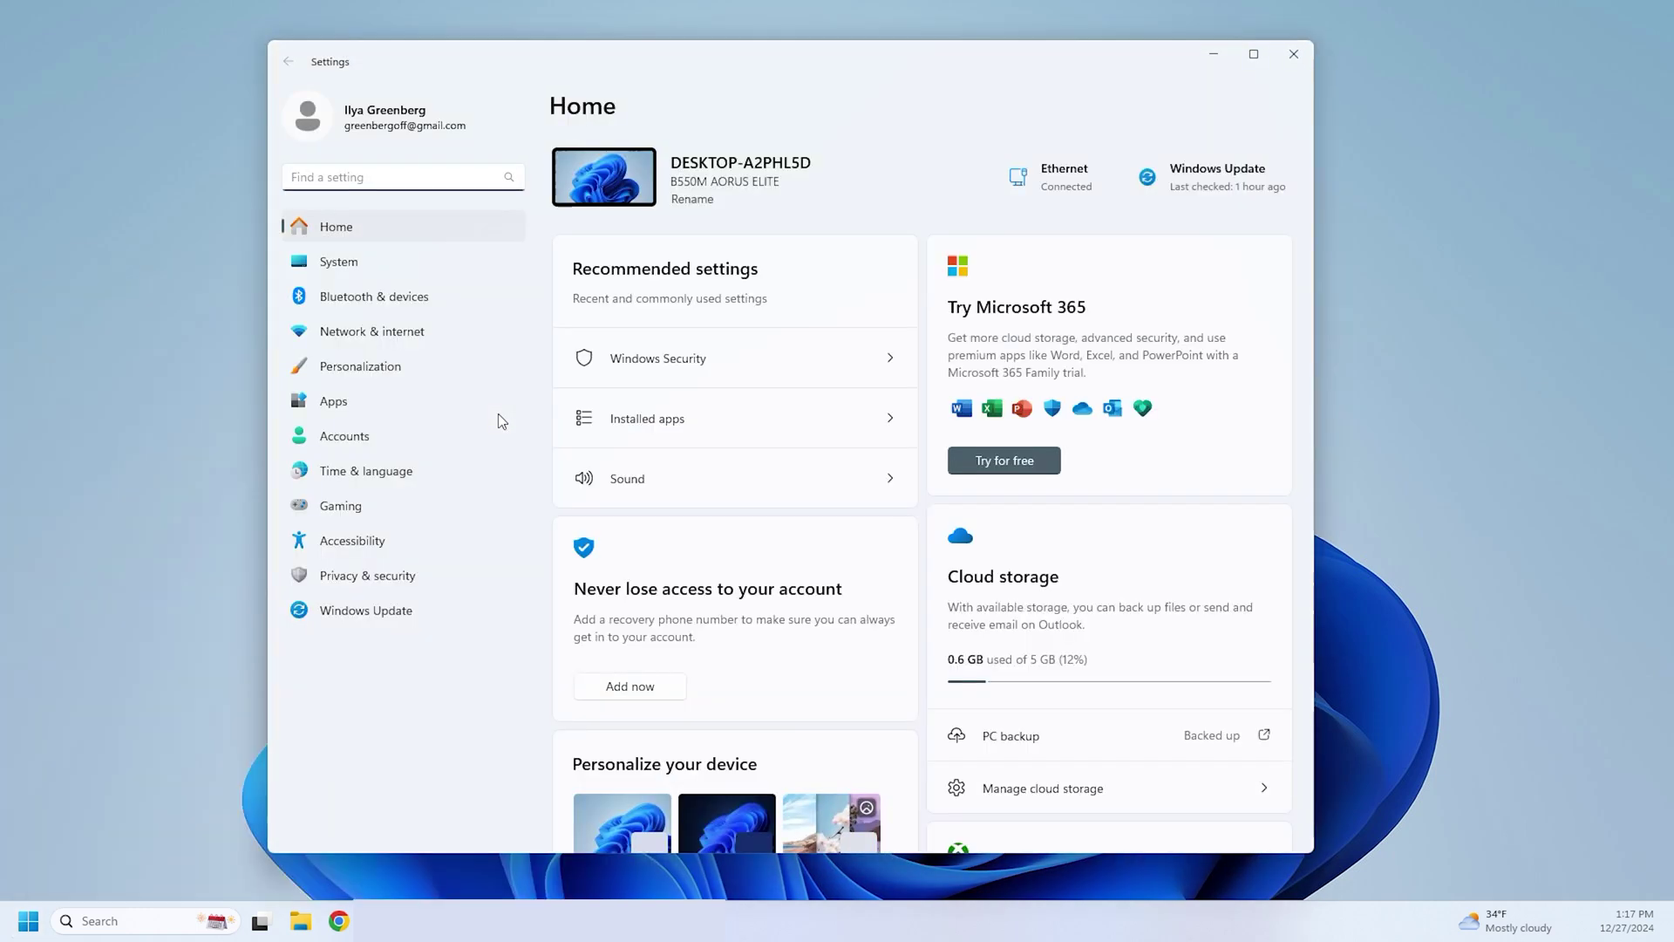
left_click(355, 612)
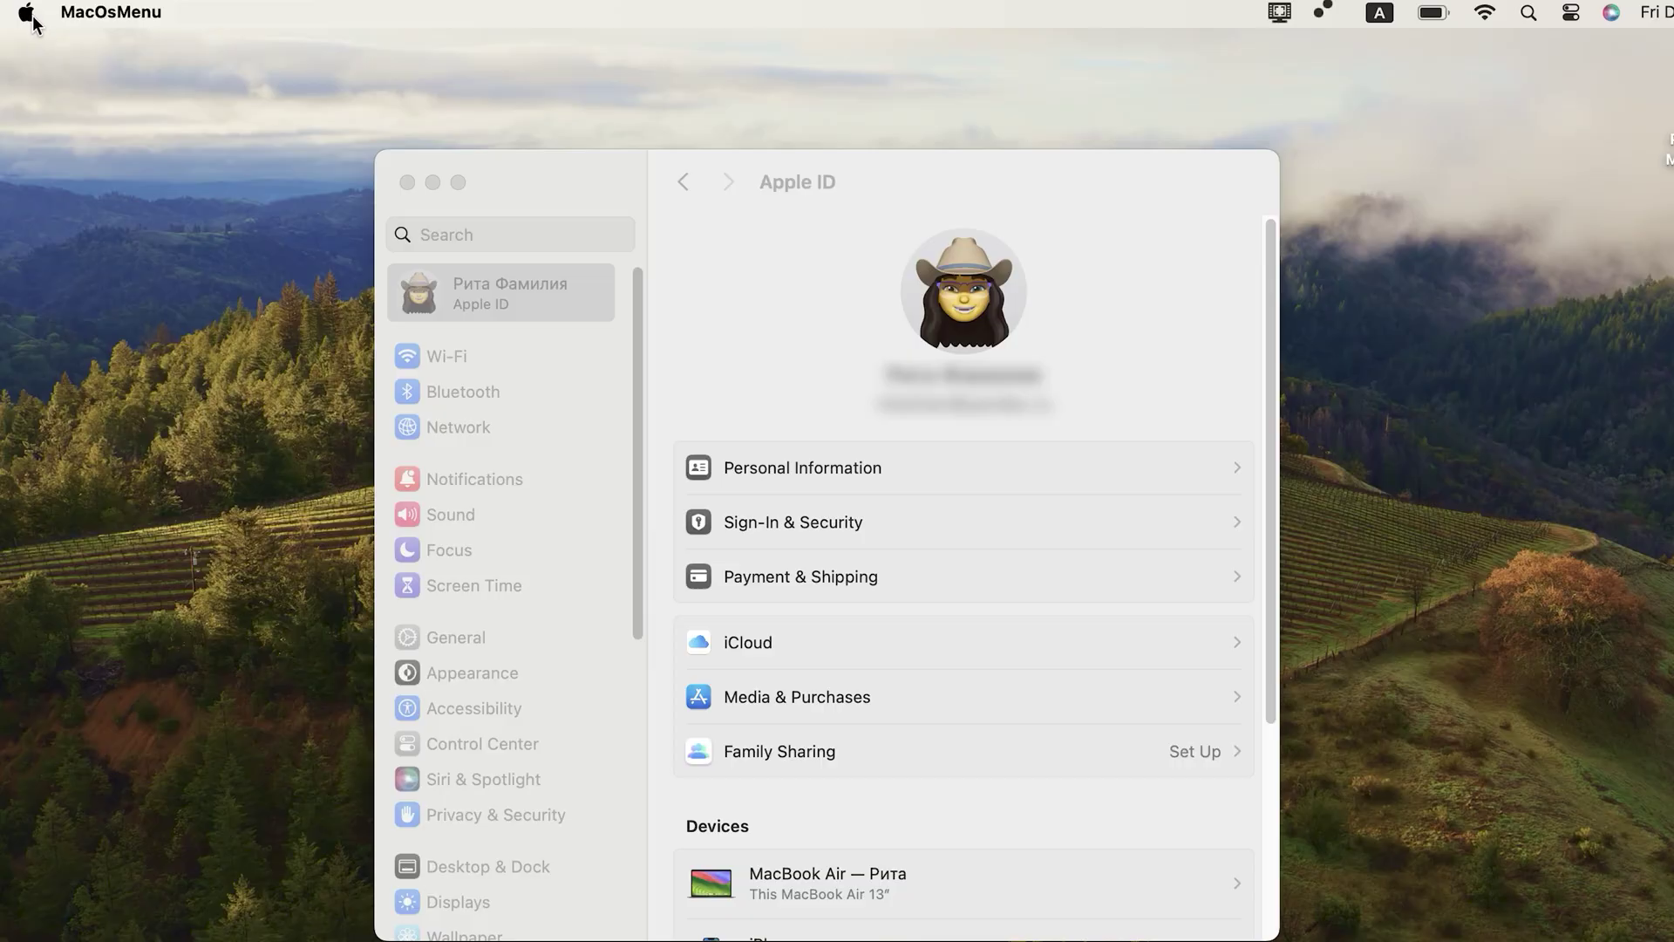
Show this Mac's About details in System Settings, listing macOS Sonoma 14.6.1.
left_click(30, 14)
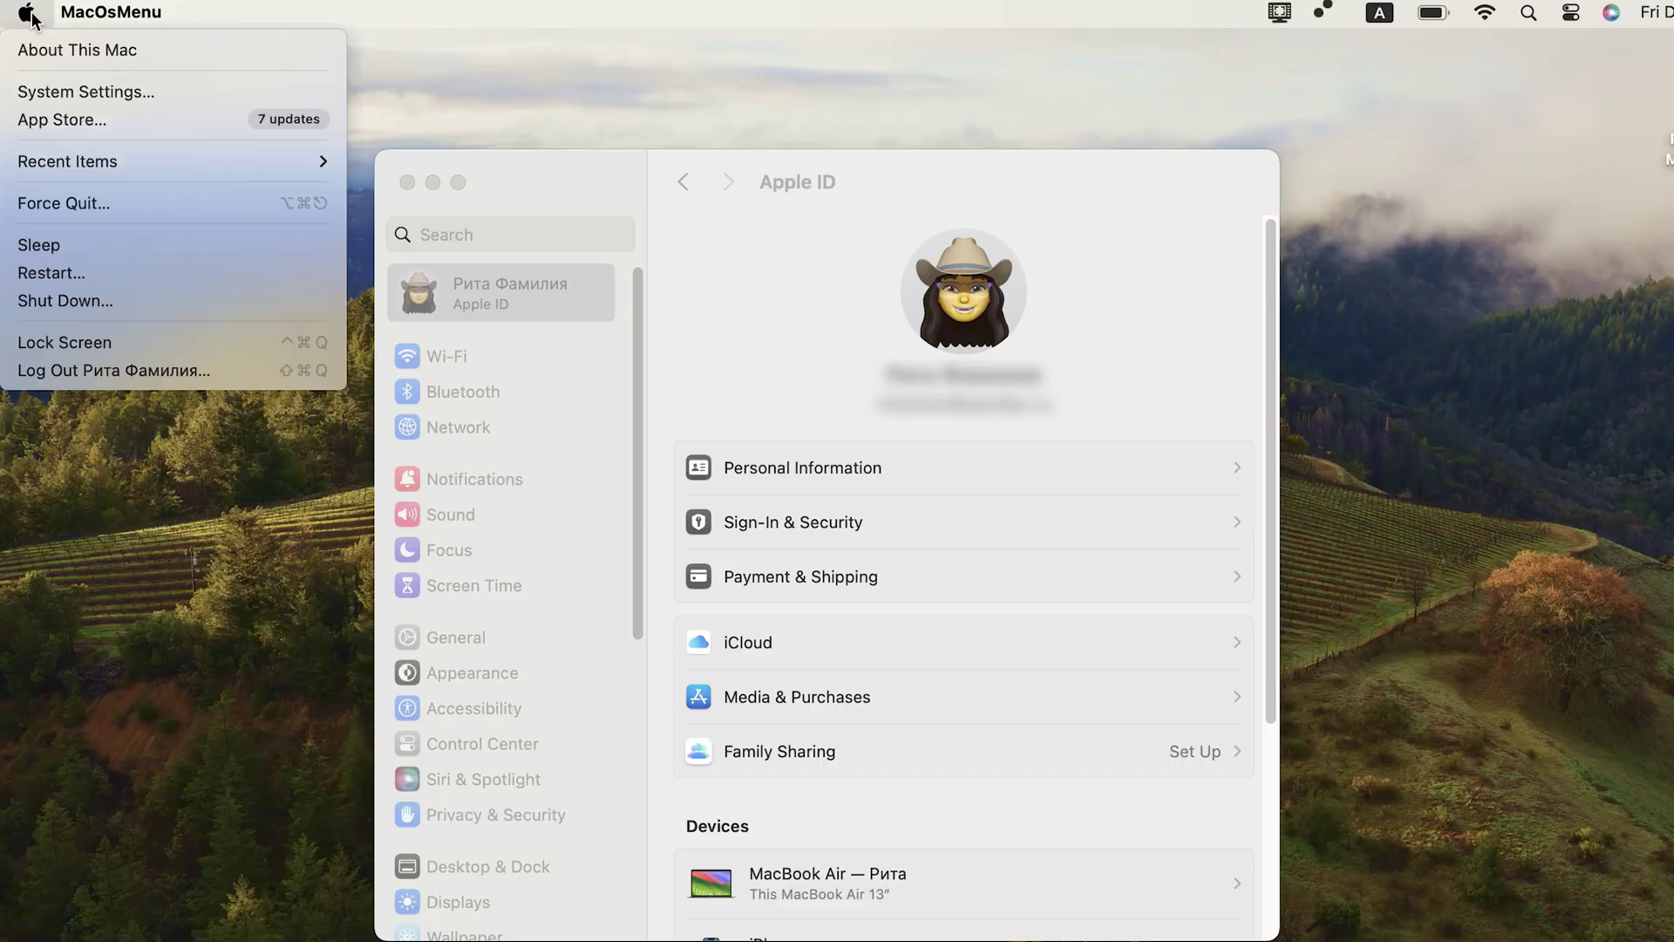
left_click(50, 55)
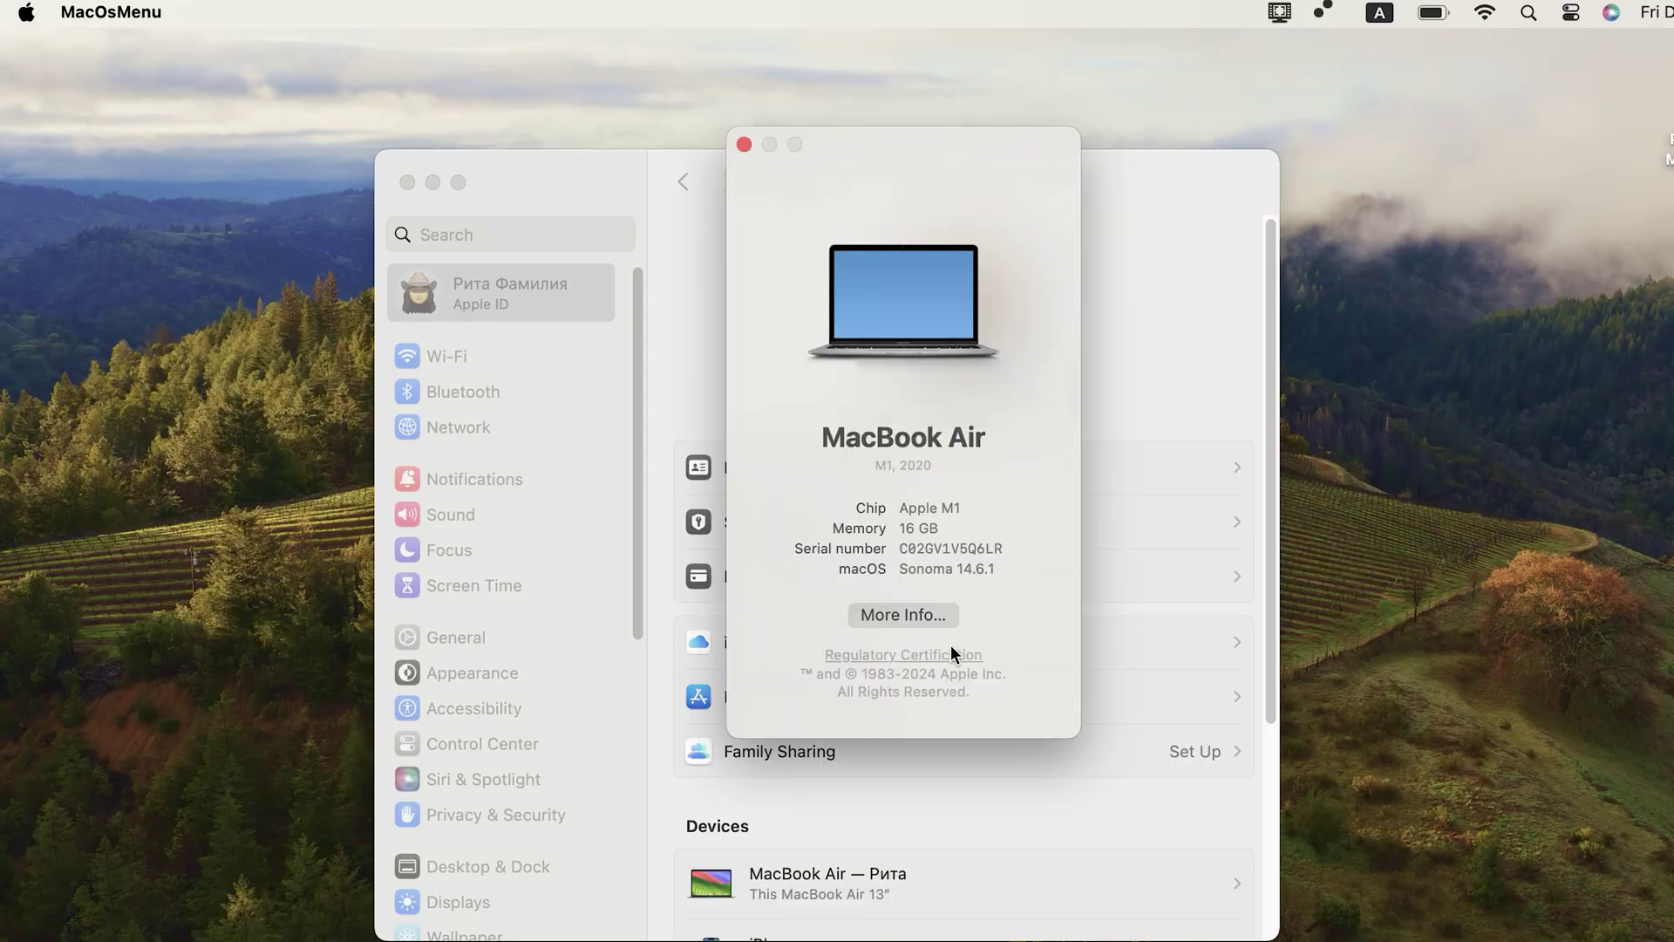
left_click(902, 615)
Search settings for 'upda' and go to Software Update.
scroll(924, 620, "down", 5)
type("upda")
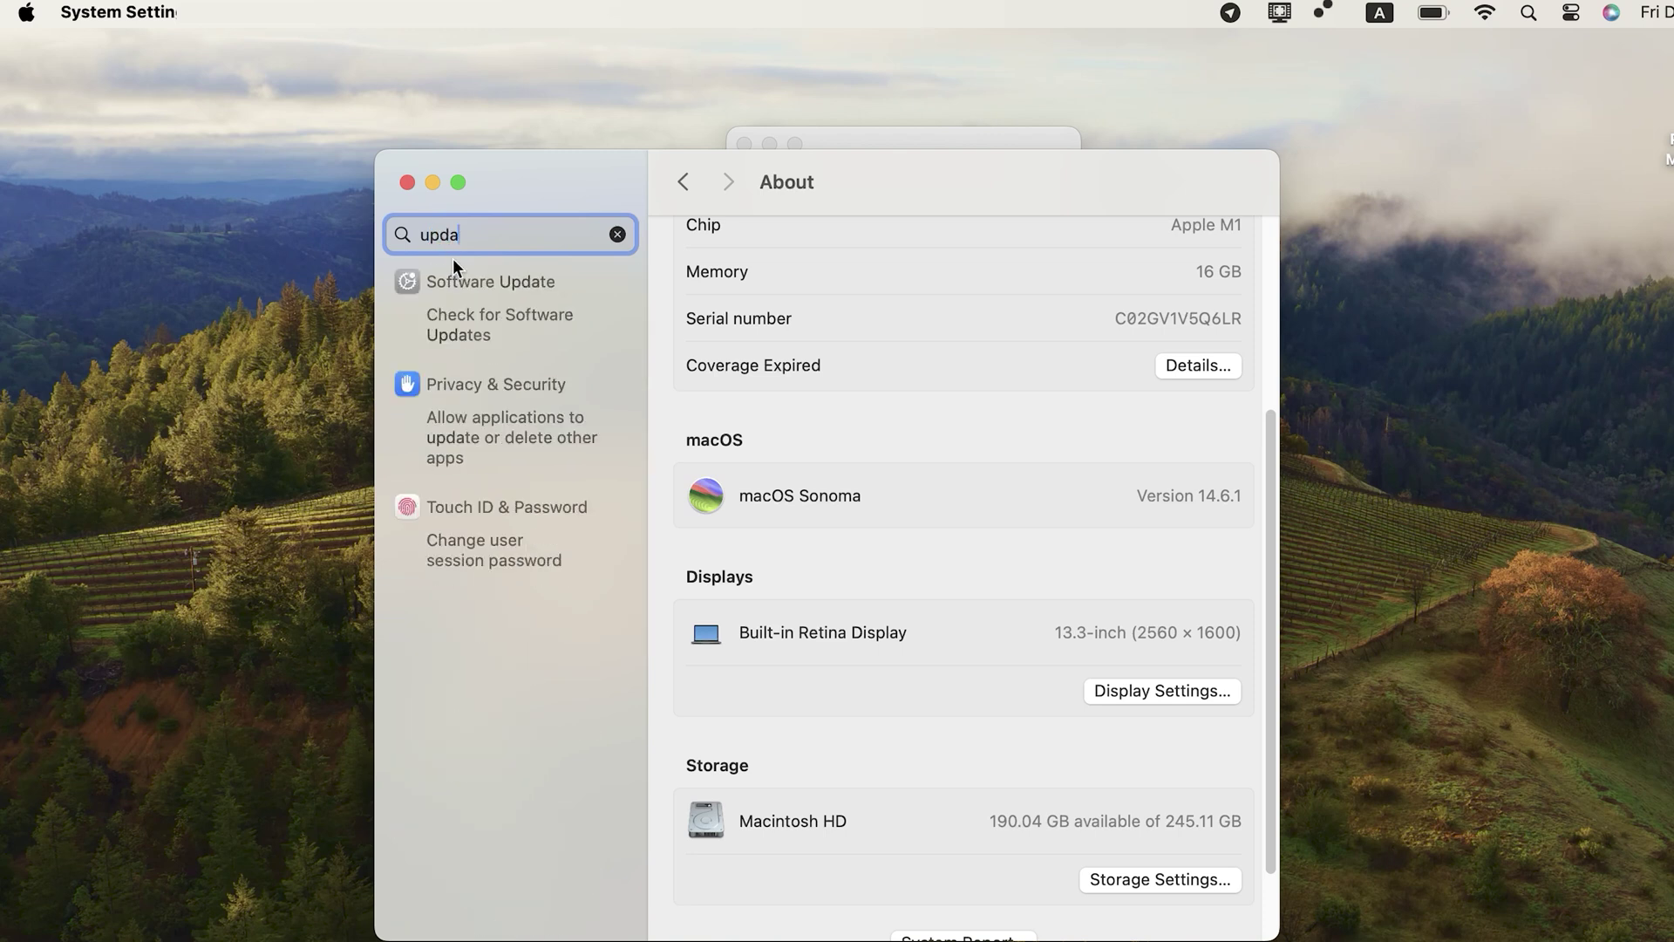
left_click(469, 285)
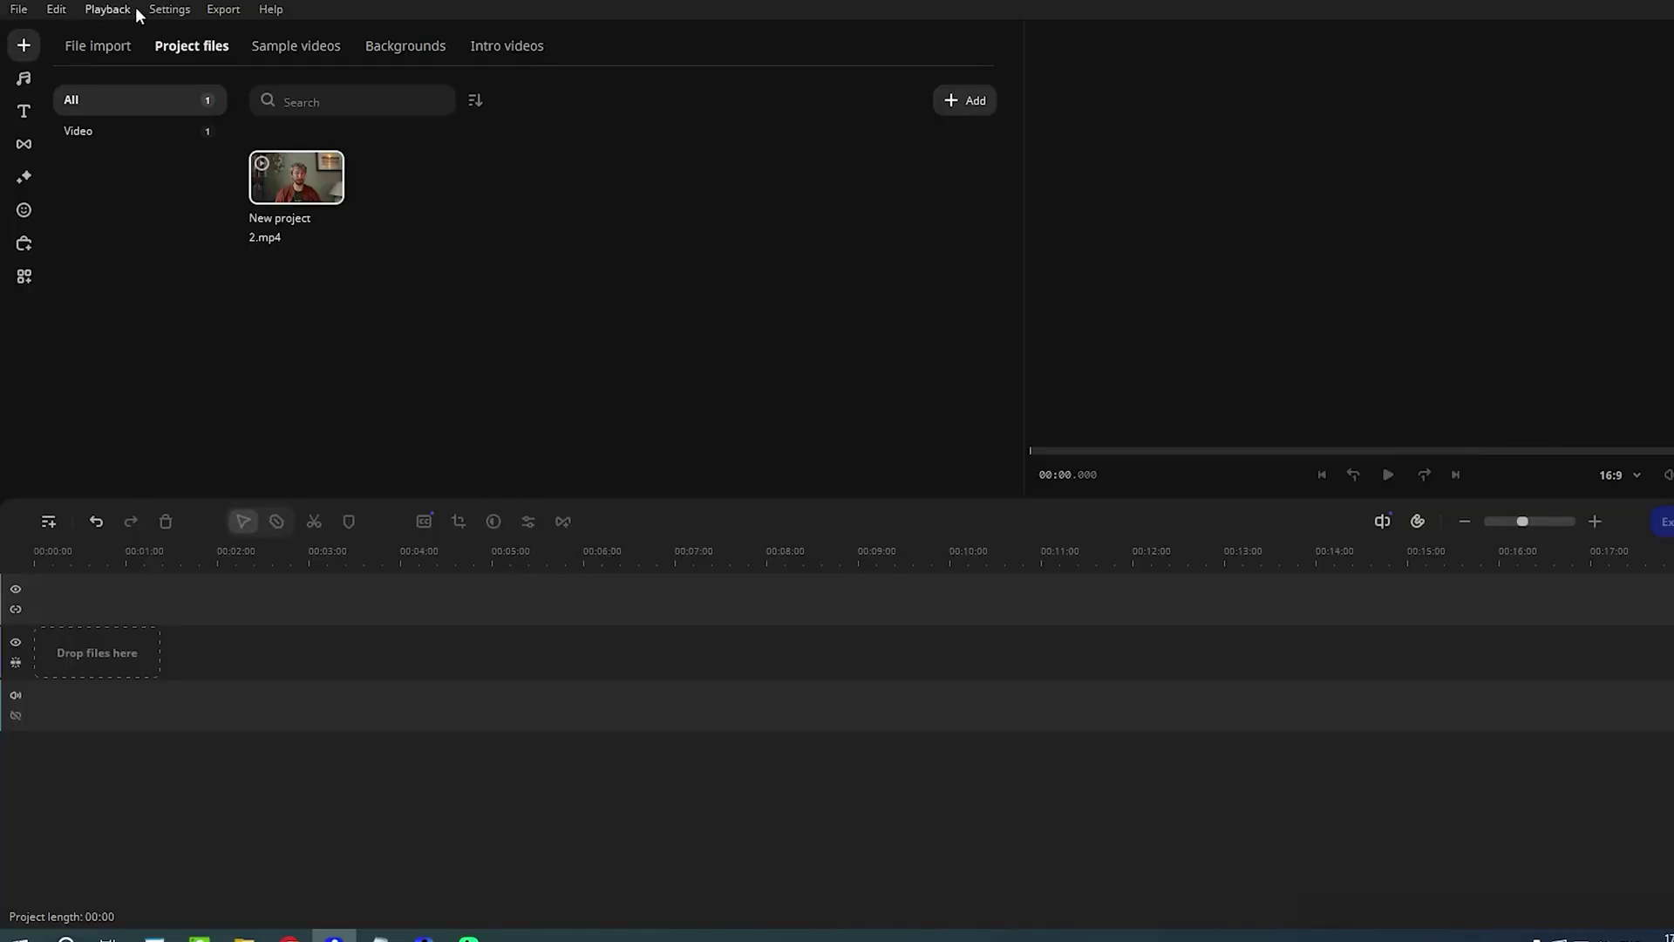
Bring up Movavi's Preferences on the Acceleration tab.
left_click(216, 67)
left_click(775, 298)
left_click(827, 302)
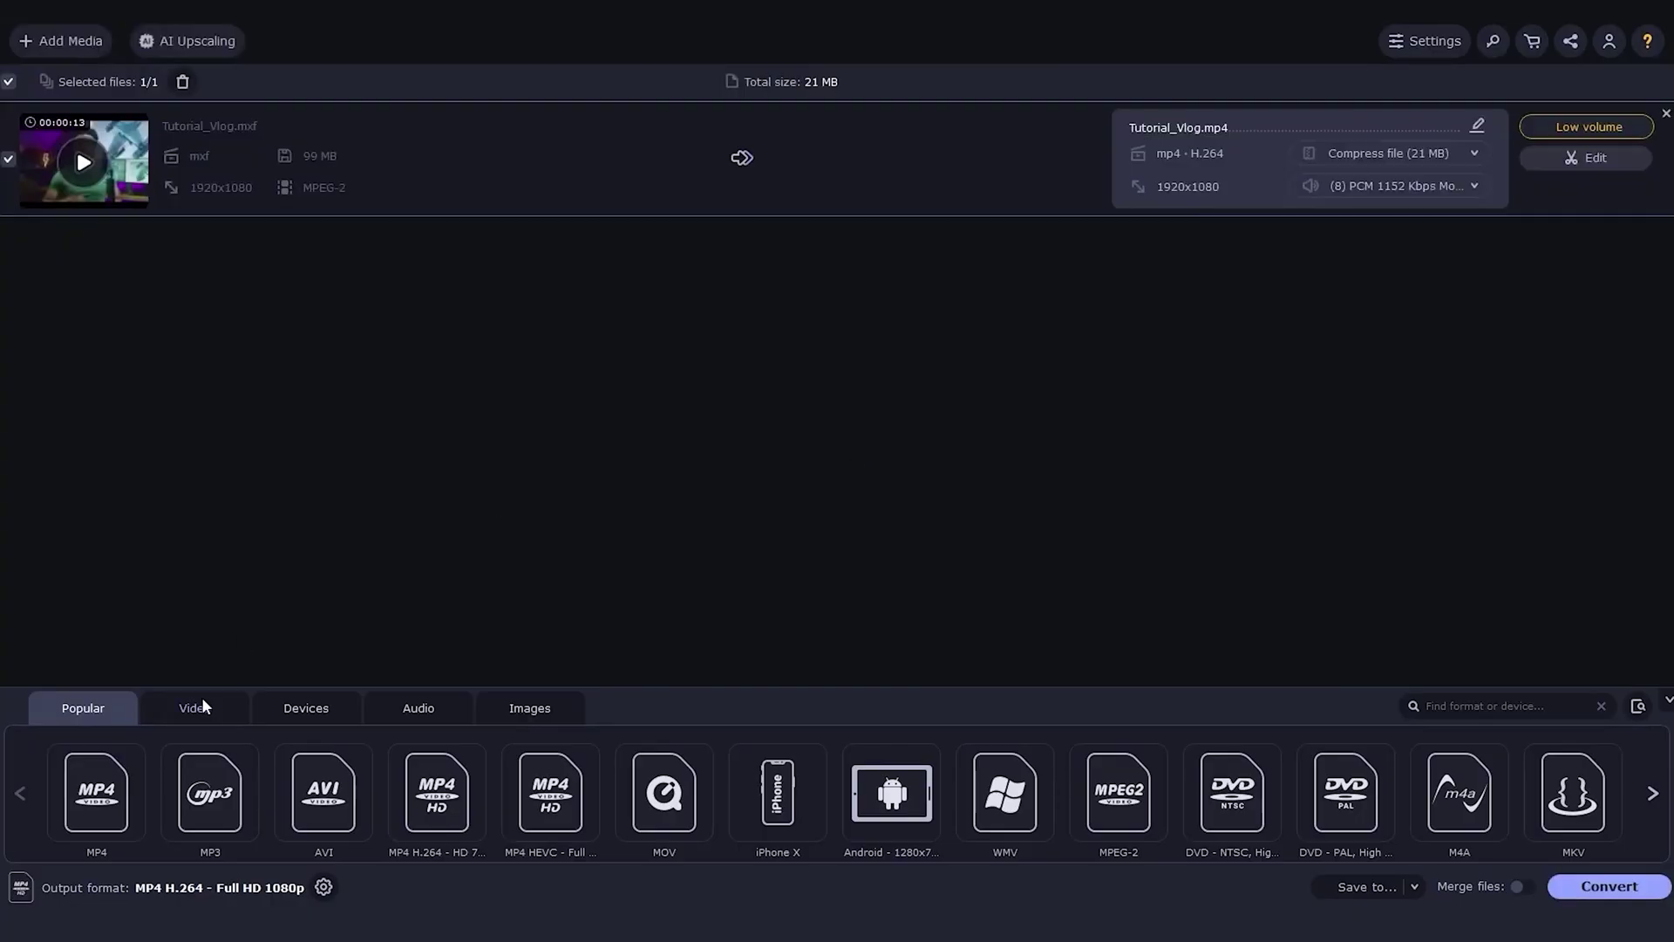
Pick MP4 H.264 Full HD 1080p from the Video formats as Tutorial_Vlog's output.
left_click(202, 706)
left_click(267, 403)
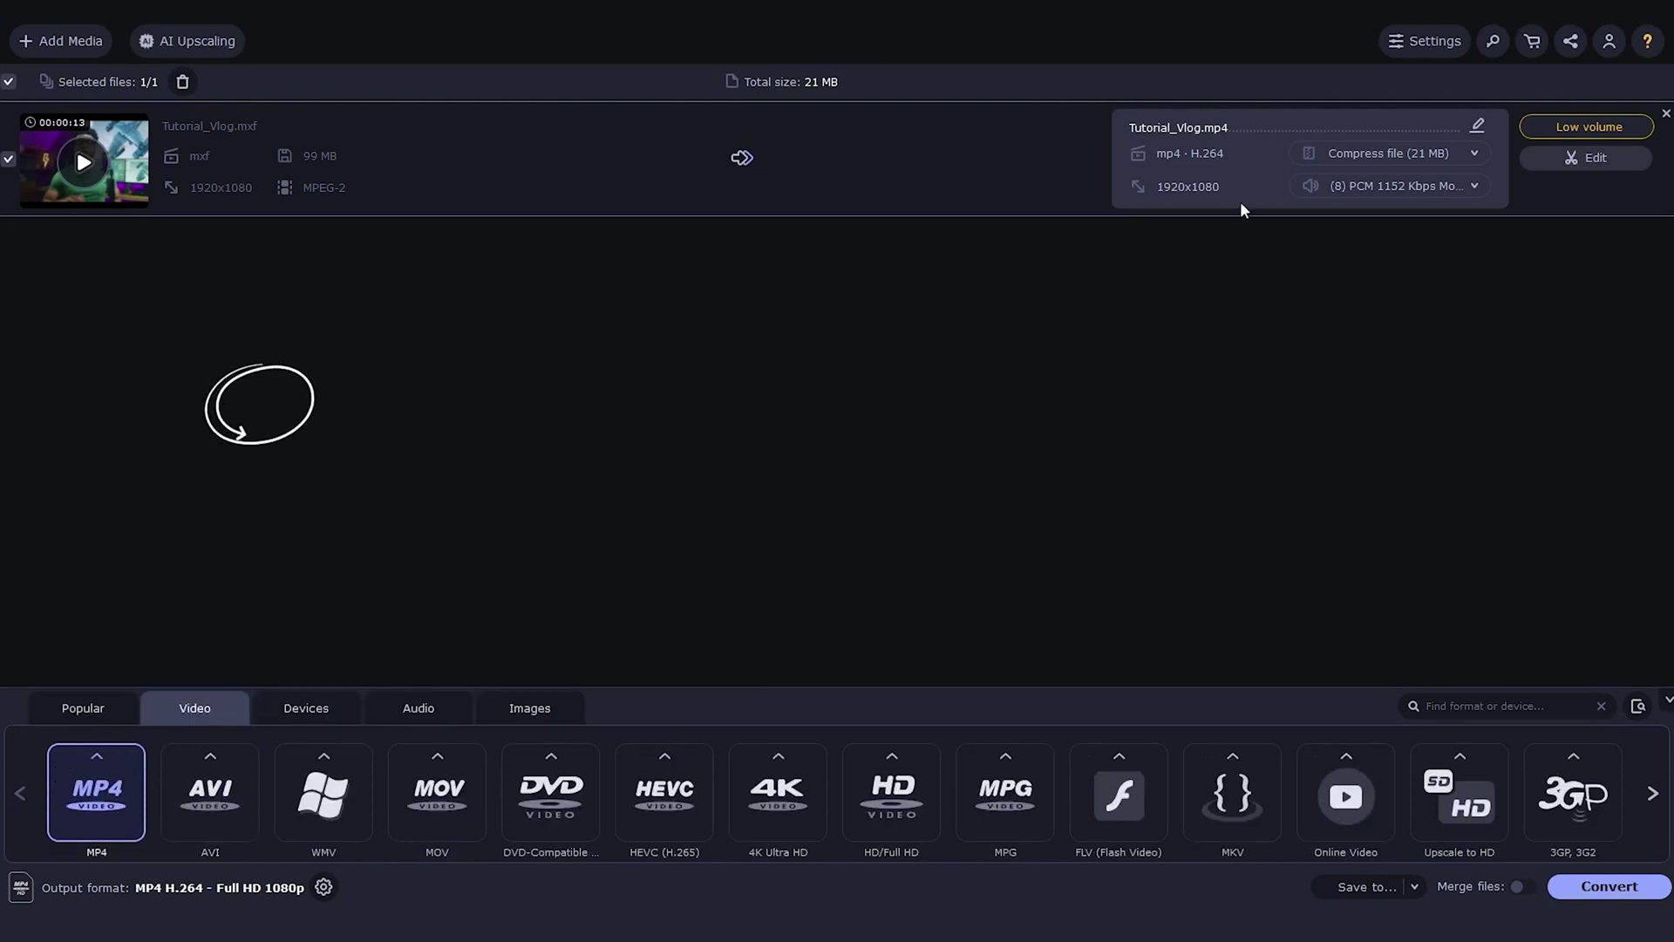
left_click(1369, 154)
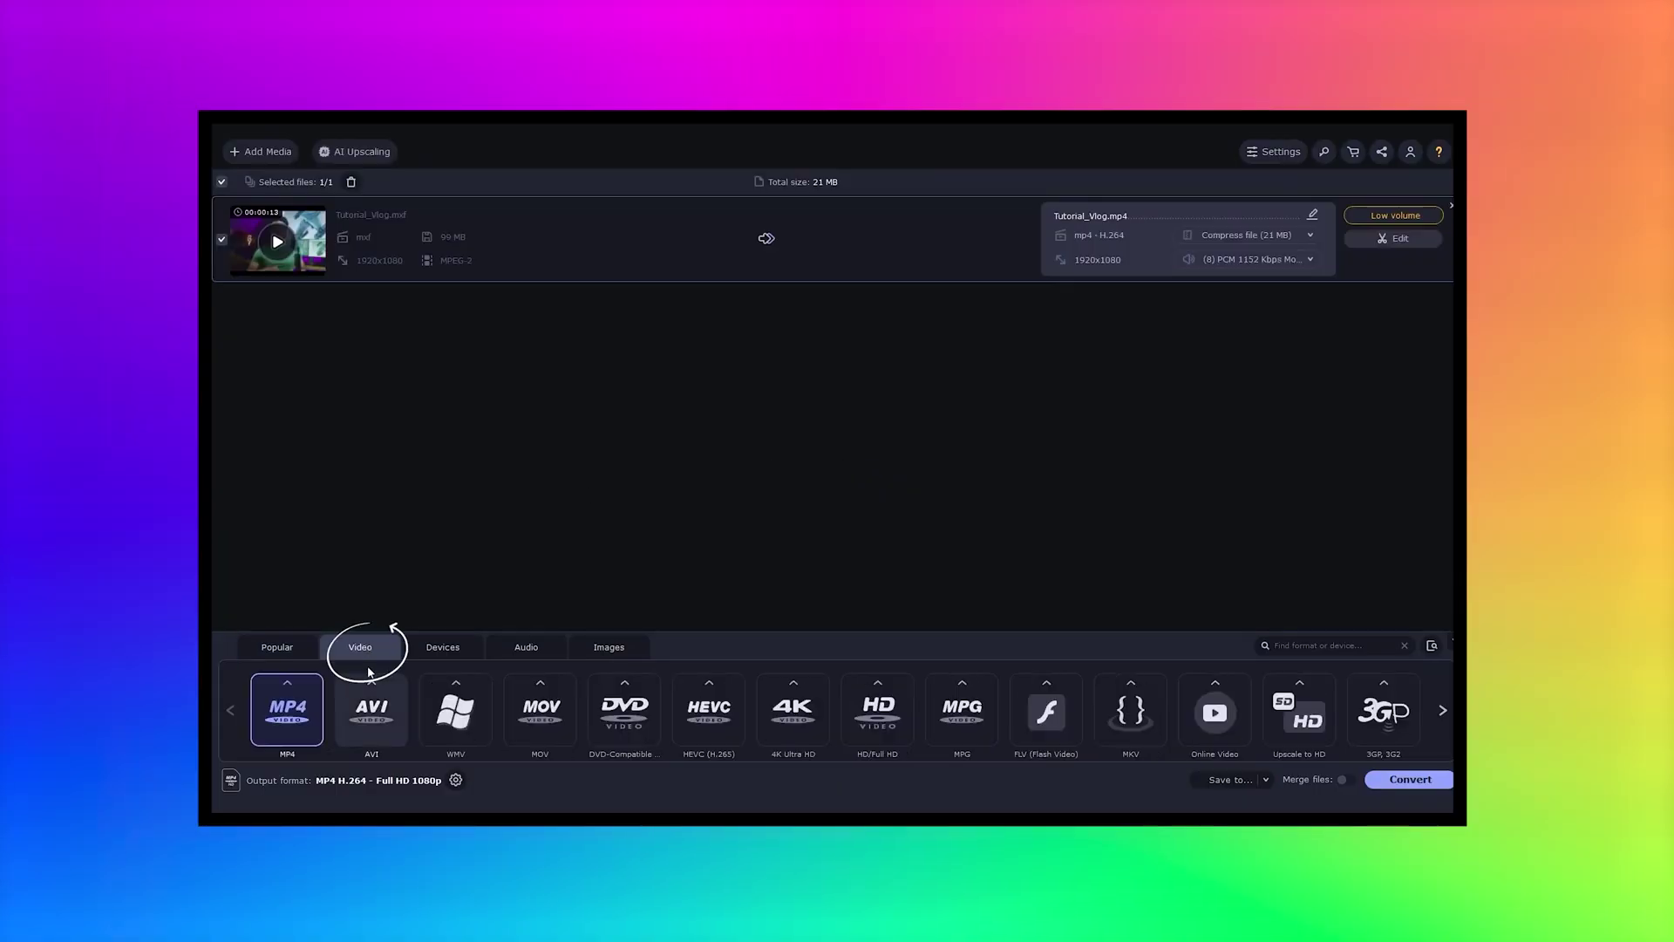
Adjust the MP4 H.264 compression so the estimated size becomes 112 MB, and apply it.
left_click(295, 714)
left_click(1222, 238)
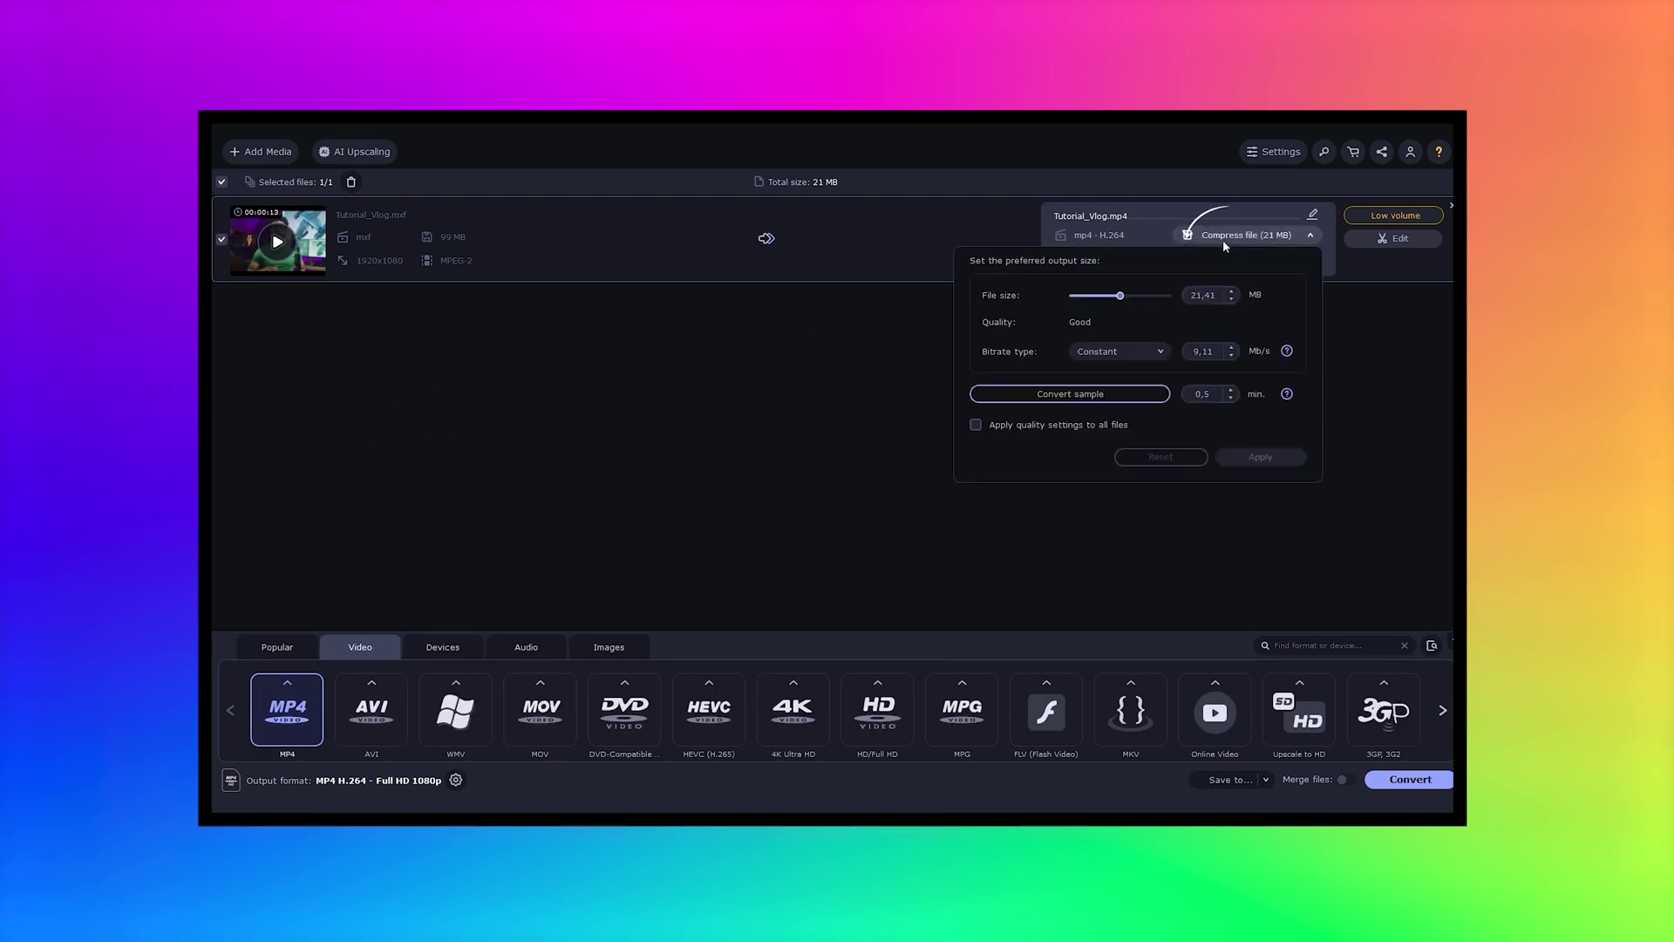
left_click(1256, 458)
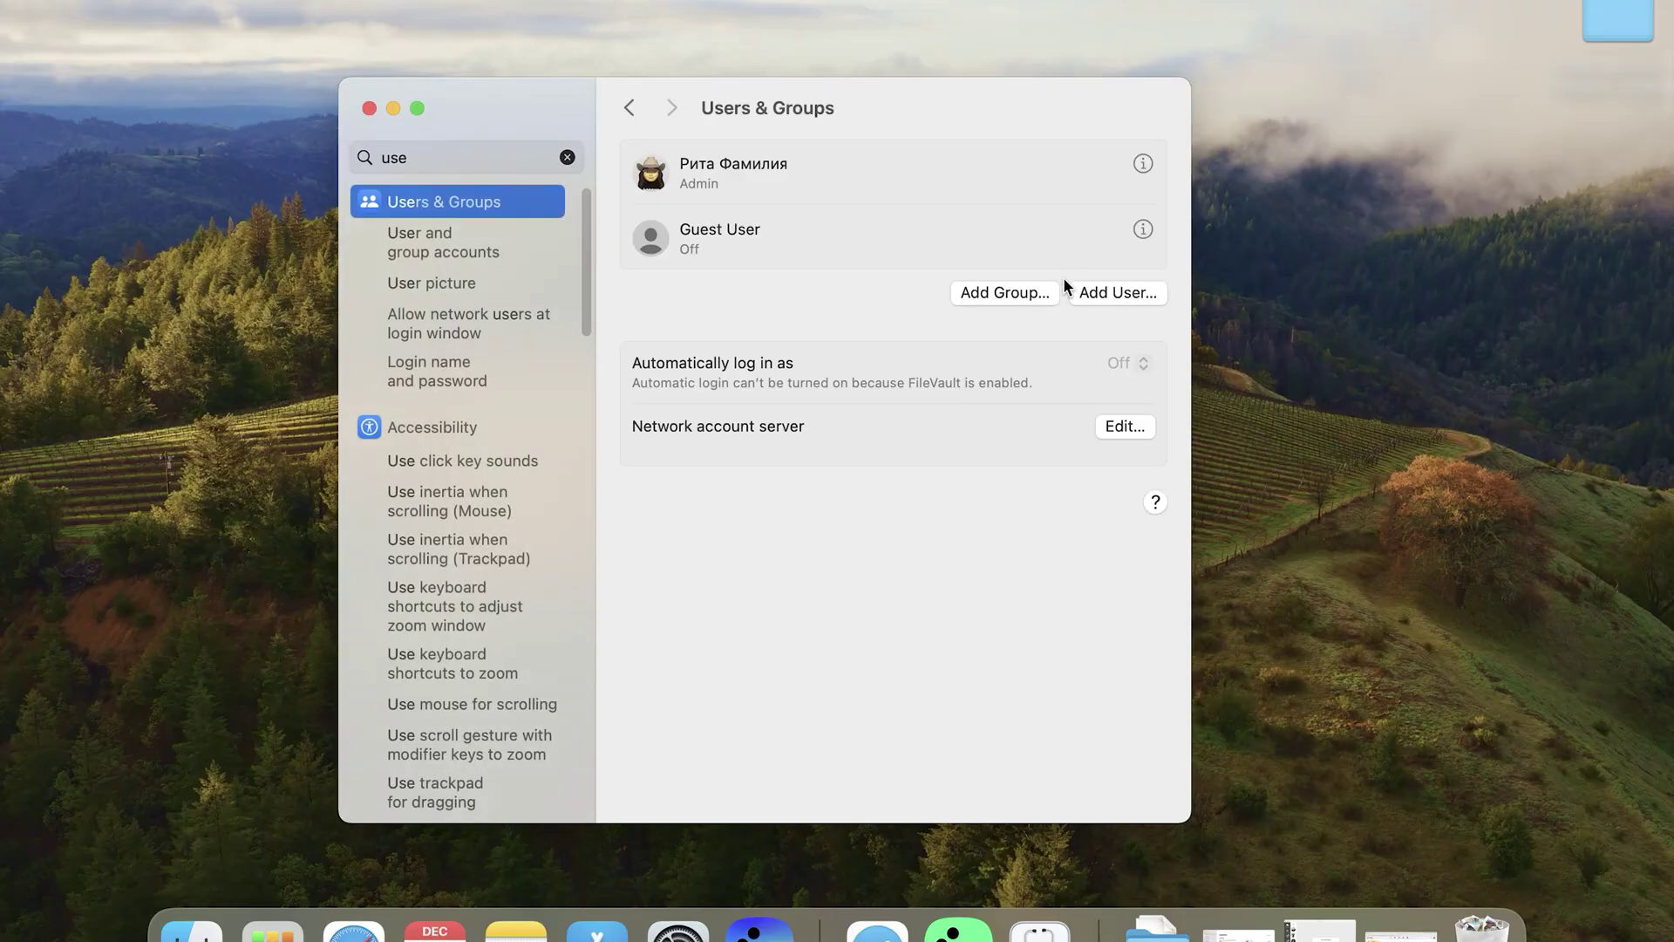
left_click(1116, 429)
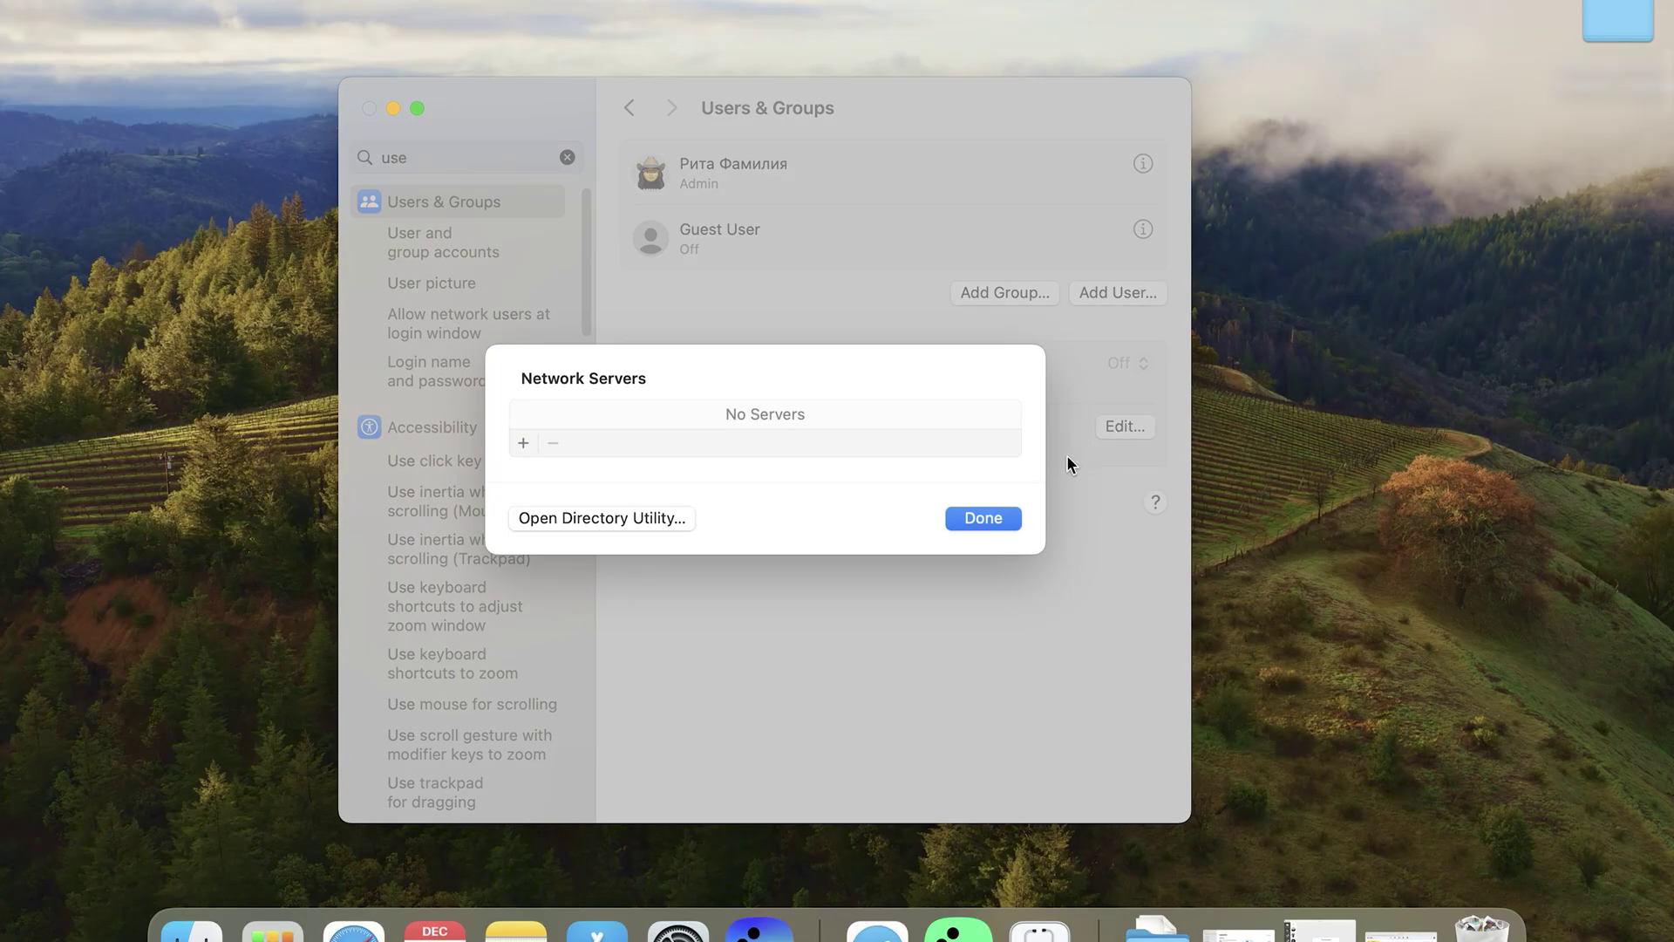
left_click(594, 518)
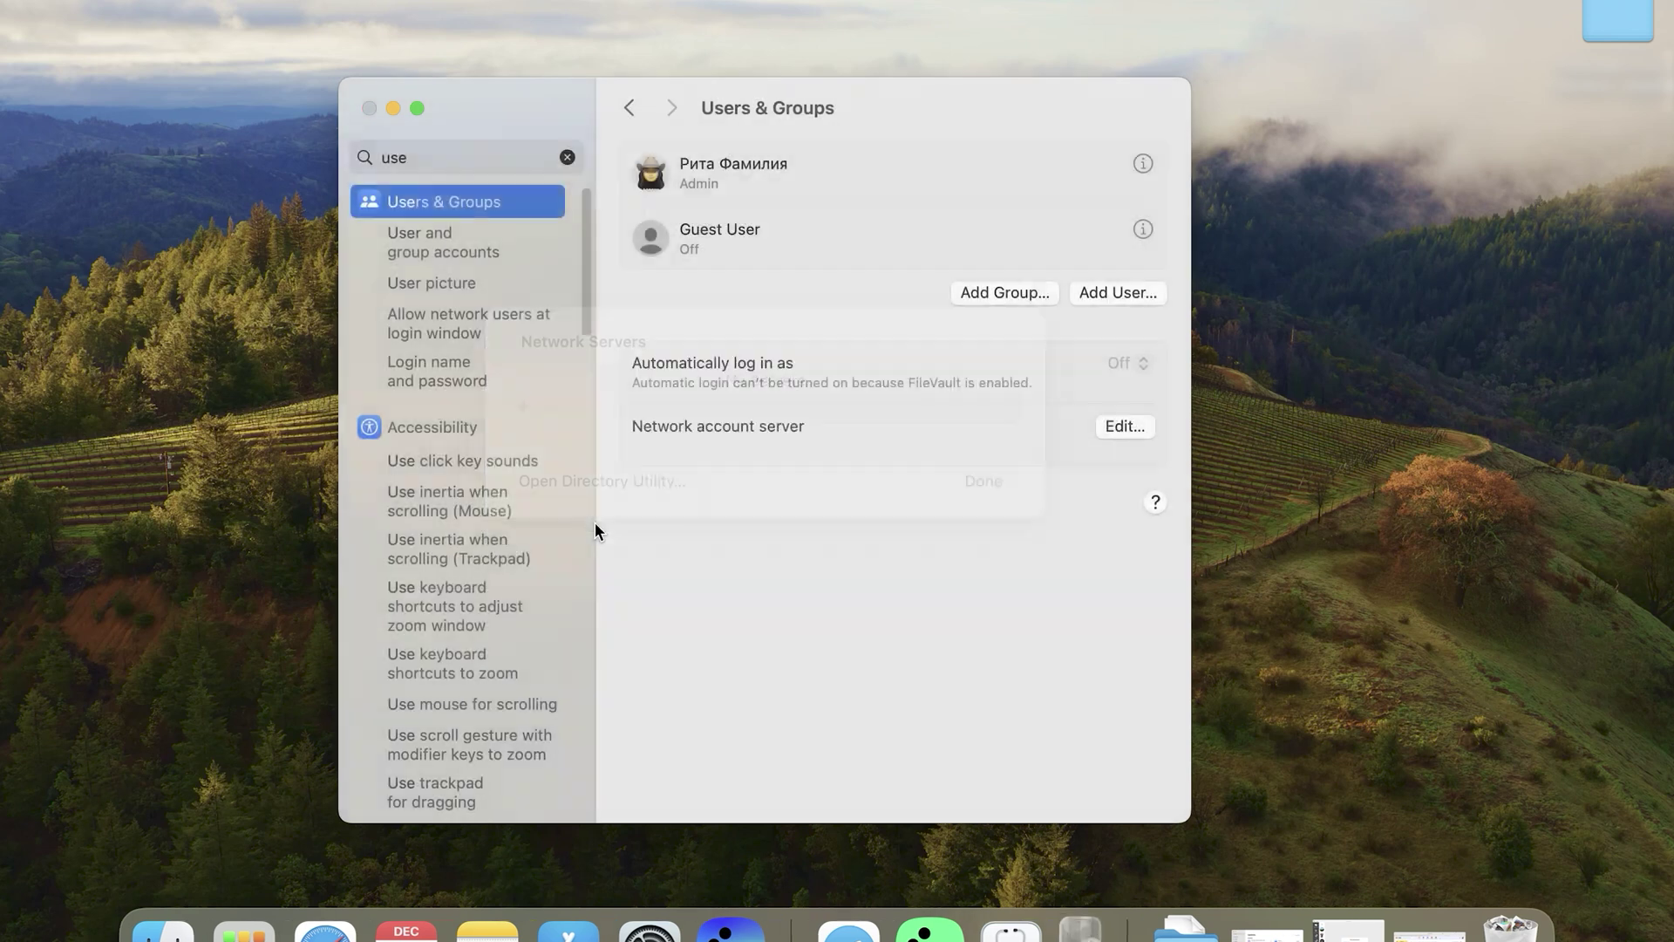
key("cmd+q")
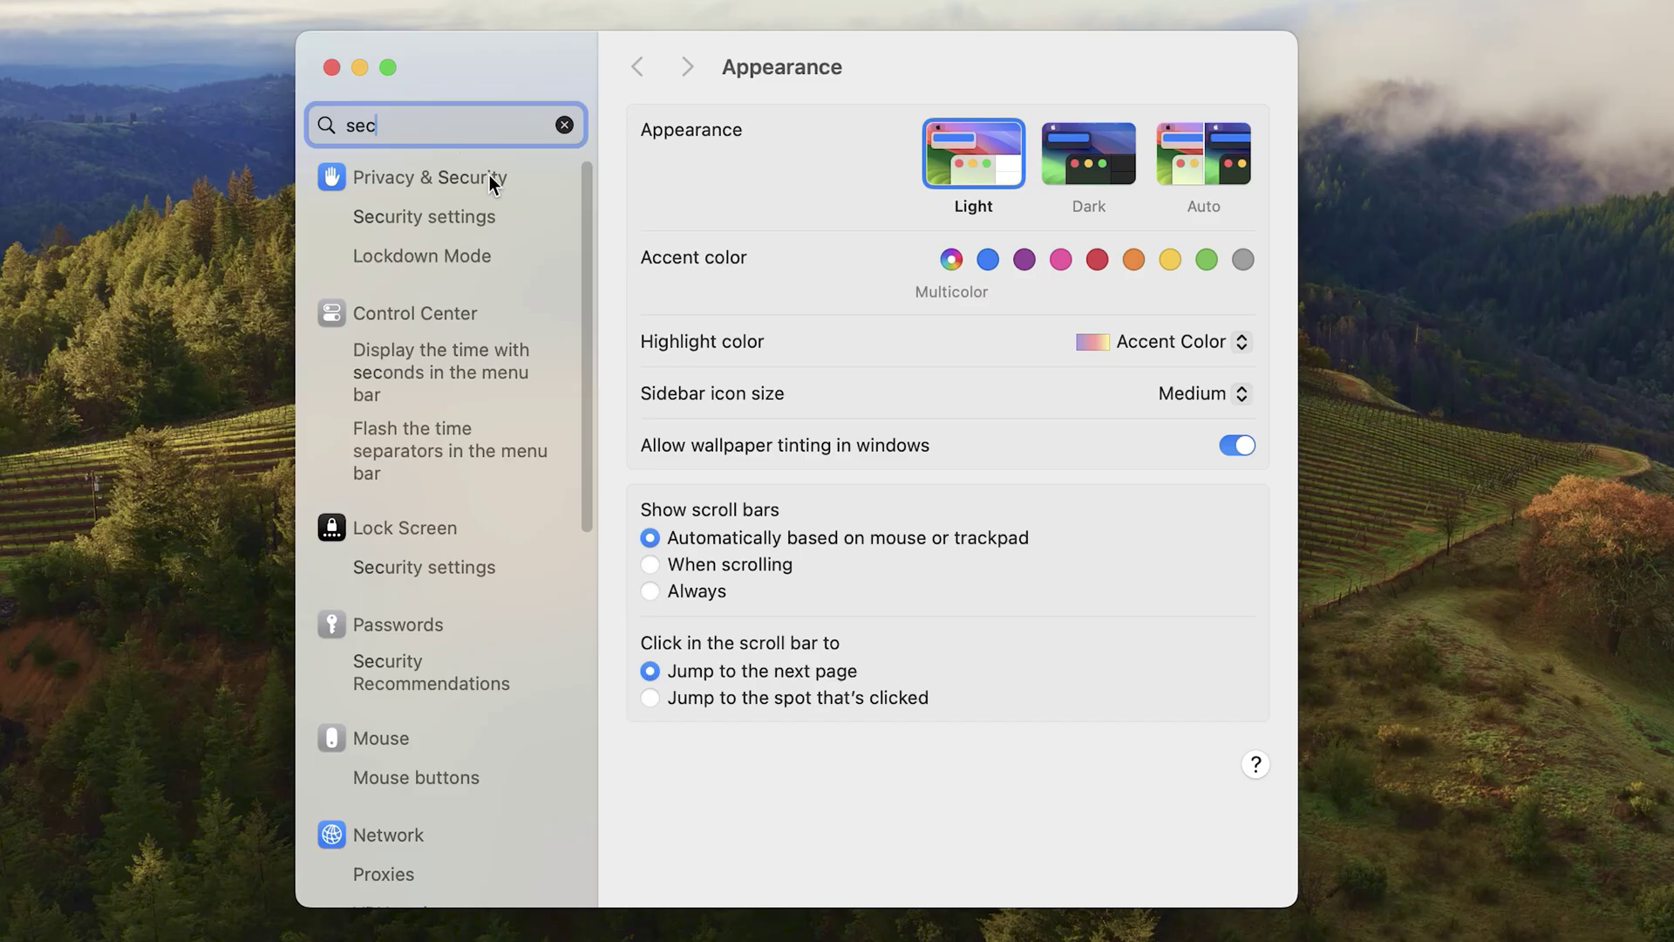
In Privacy & Security, view Sensitive Content Warning, then return and scroll to Security.
left_click(489, 177)
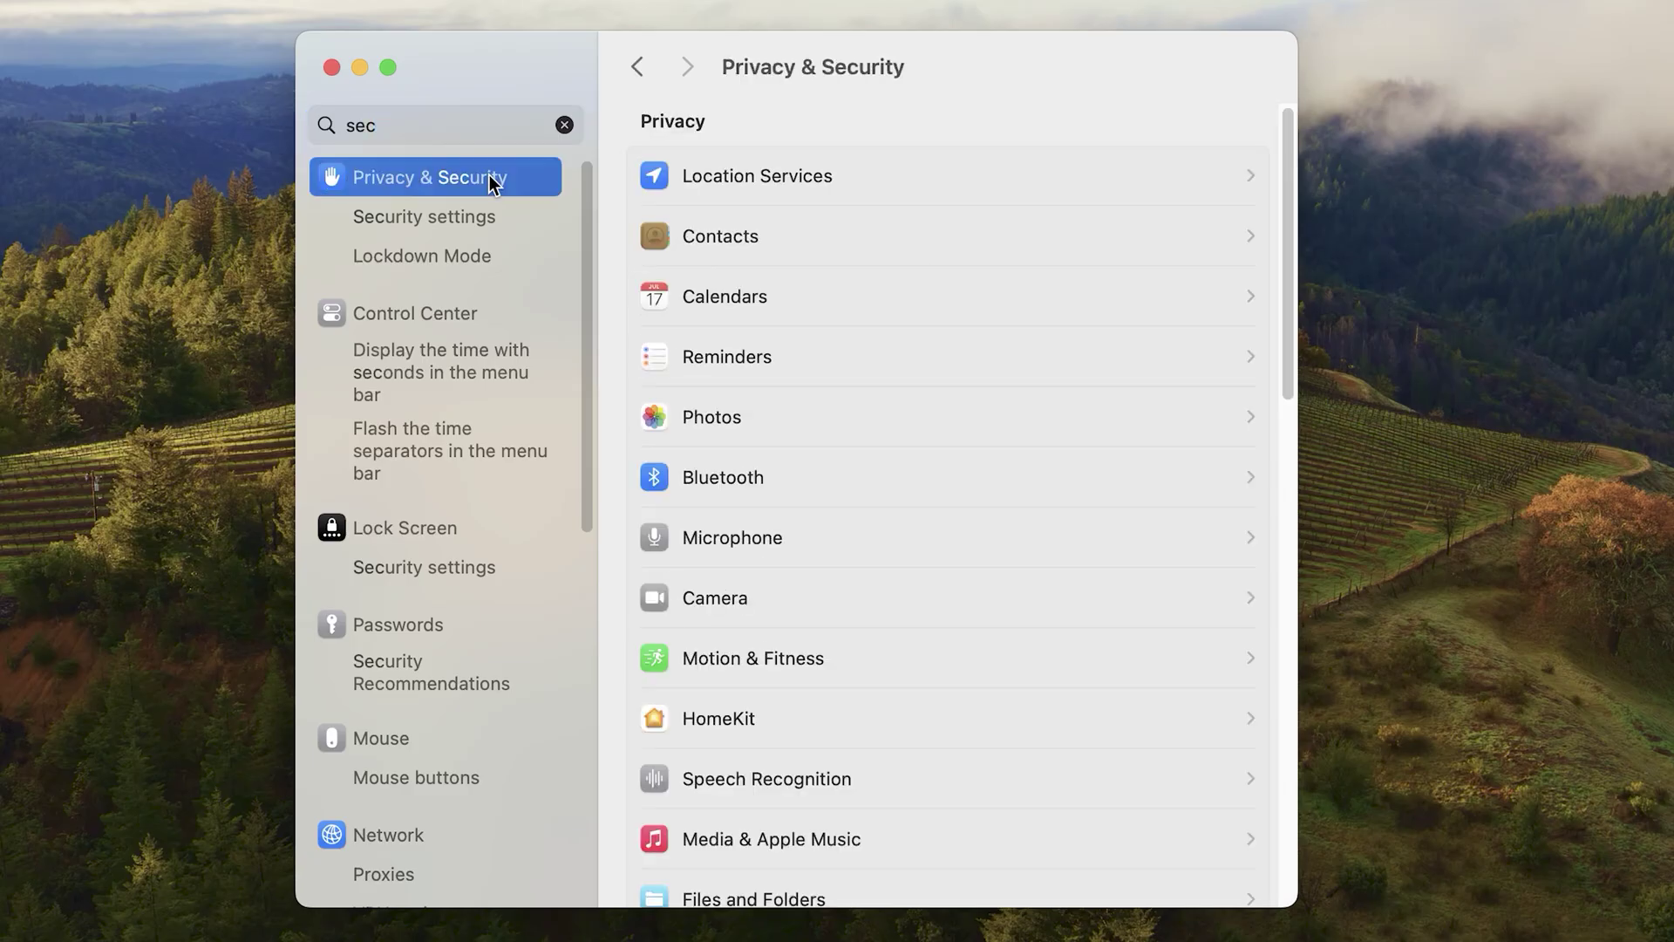
left_click(488, 216)
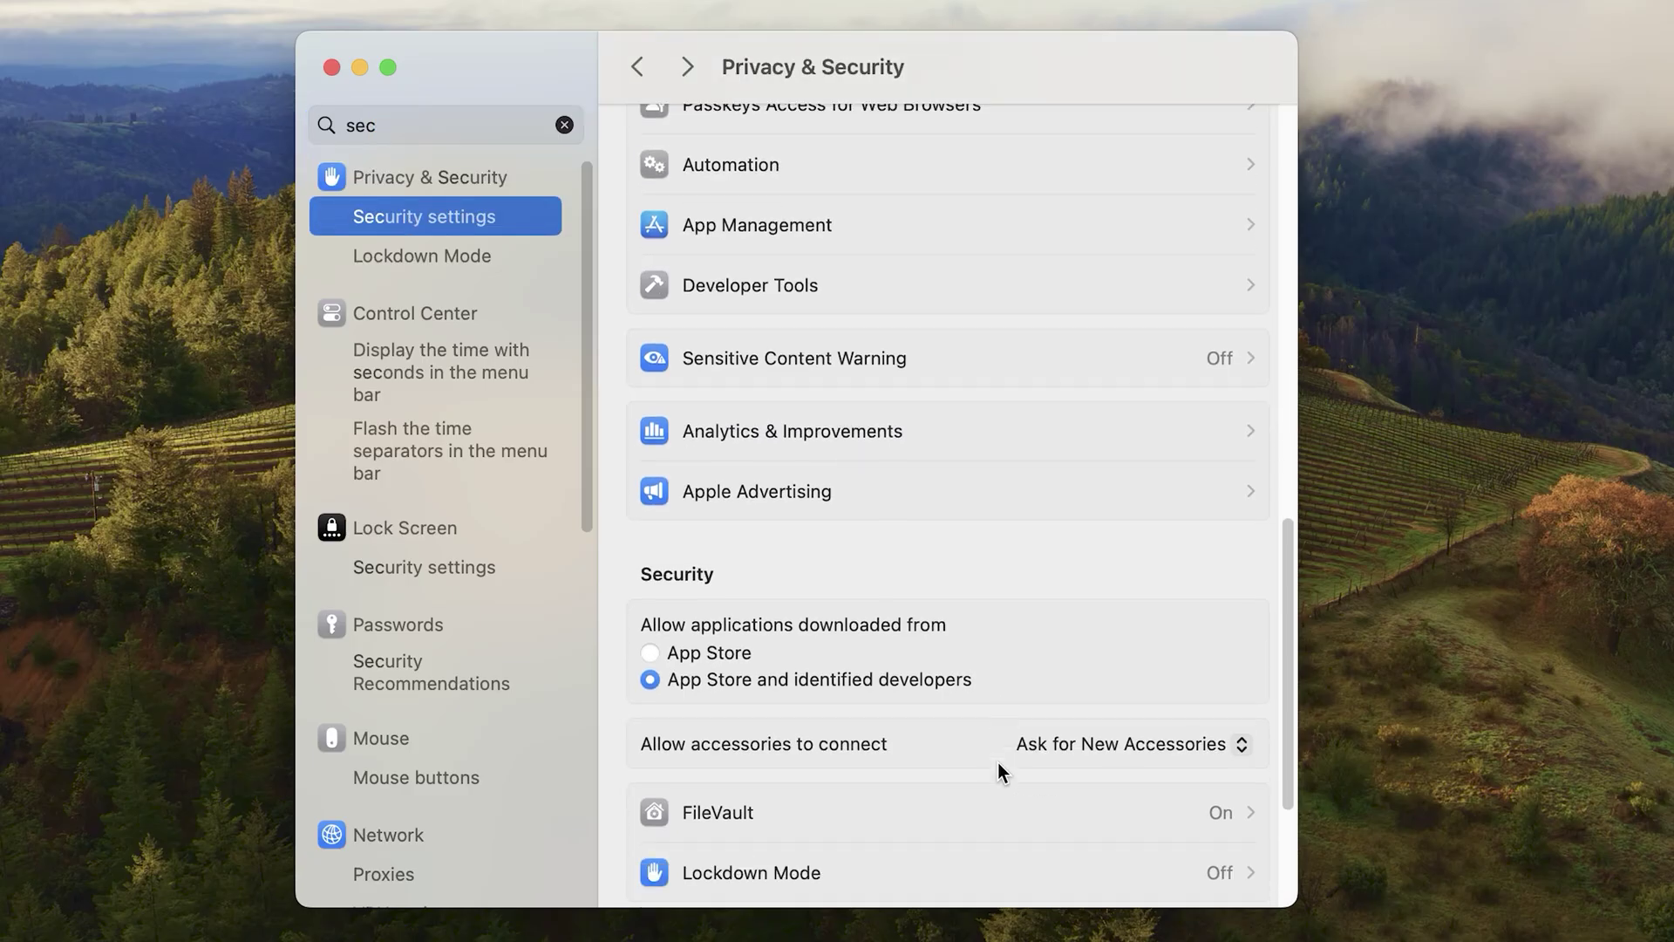
left_click(1003, 349)
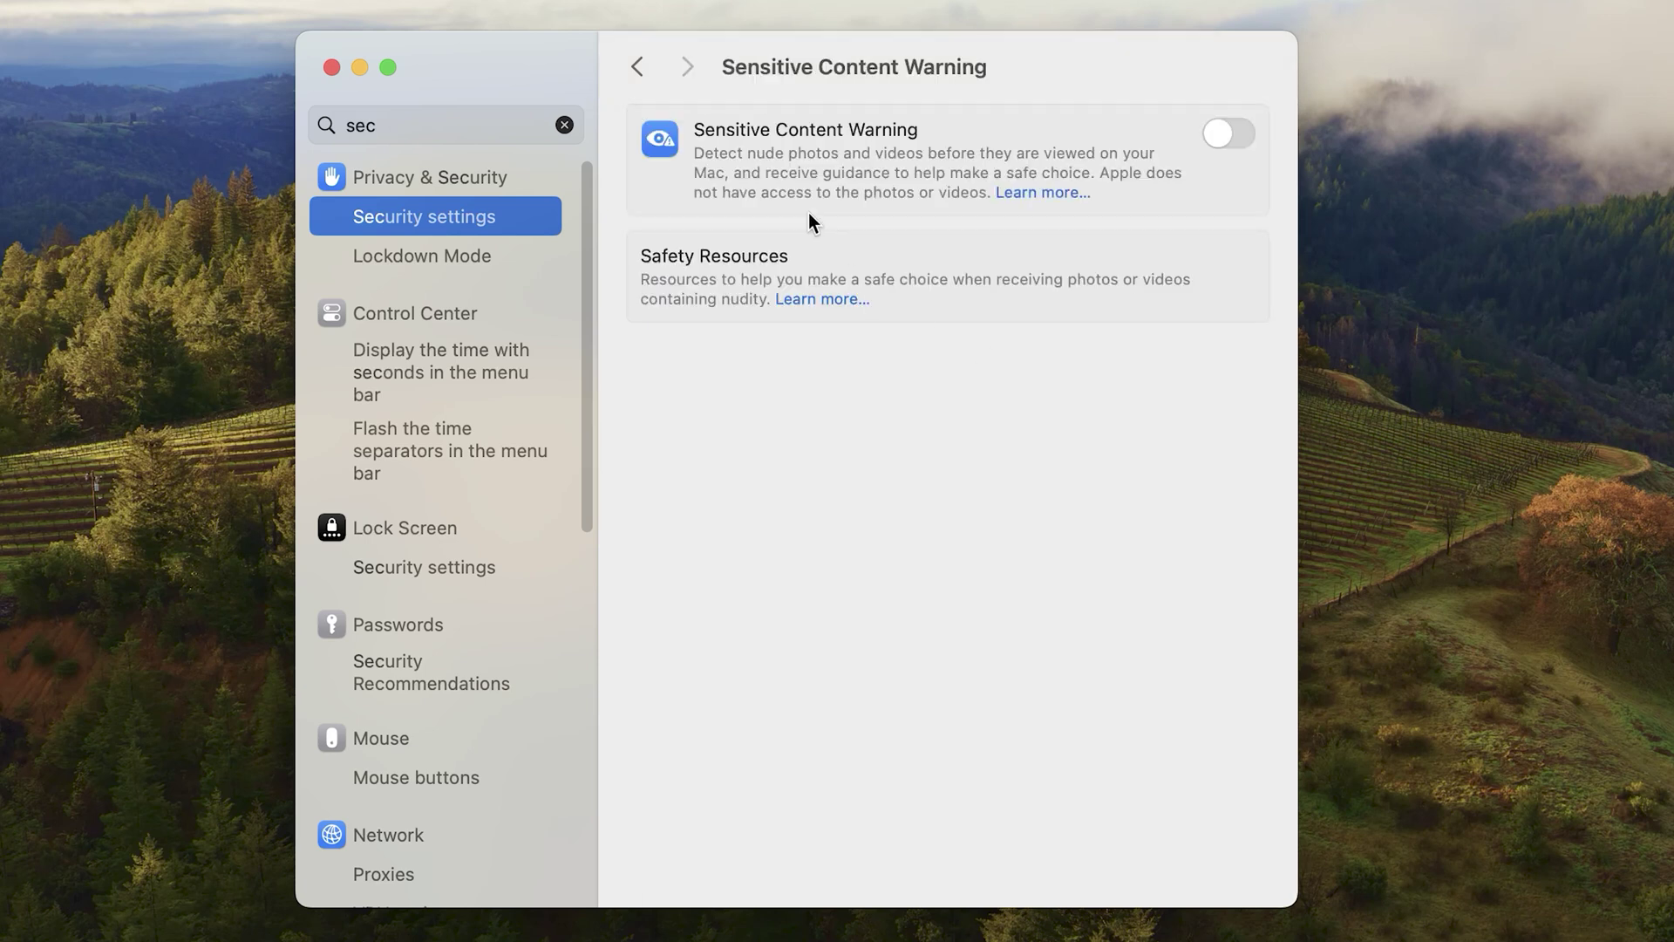
left_click(638, 68)
scroll(1021, 591, "down", 2)
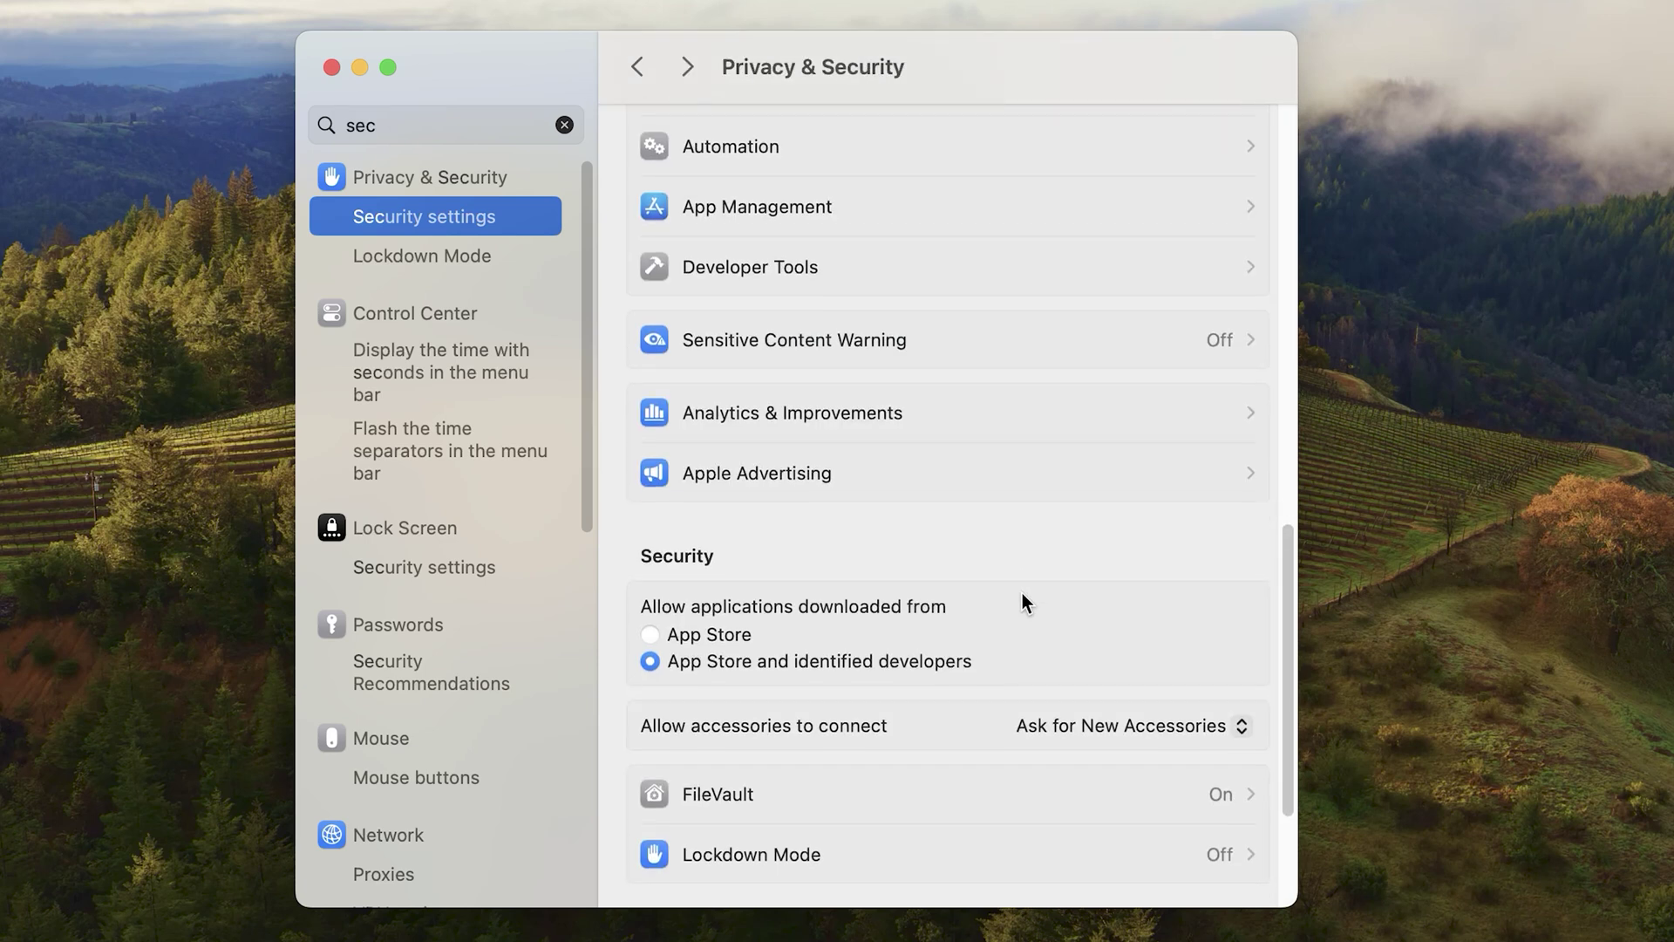
scroll(1033, 654, "down", 1)
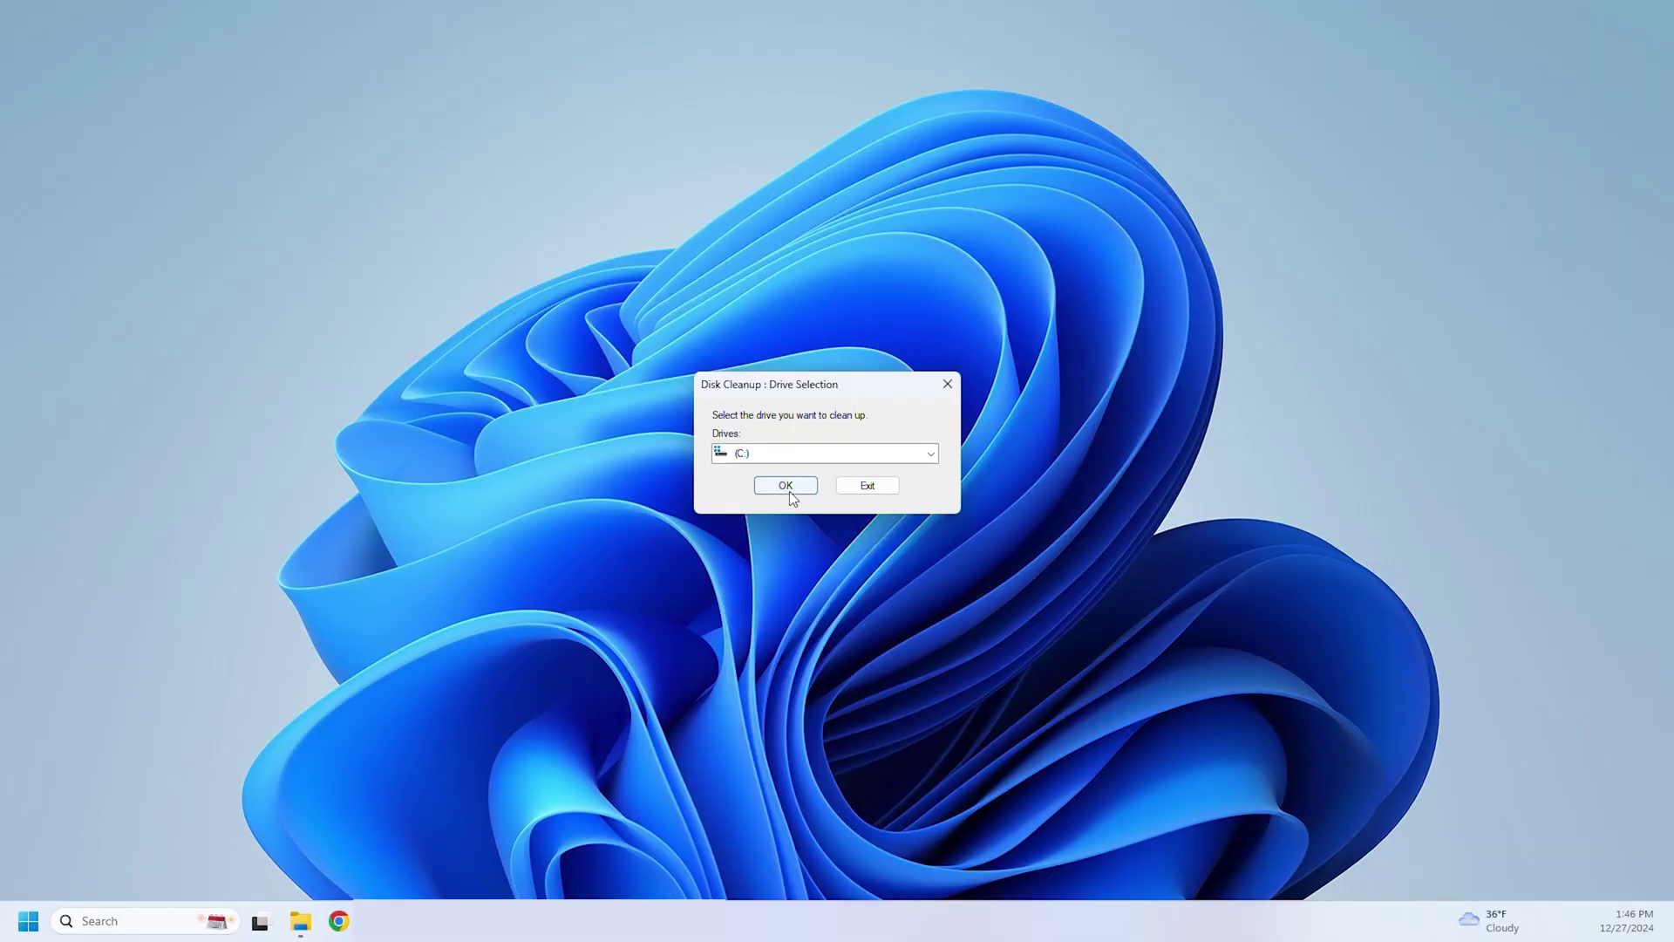
Run Disk Cleanup on drive C:, then start a Spotlight search for 'disk Utility'.
left_click(787, 488)
scroll(781, 440, "down", 1)
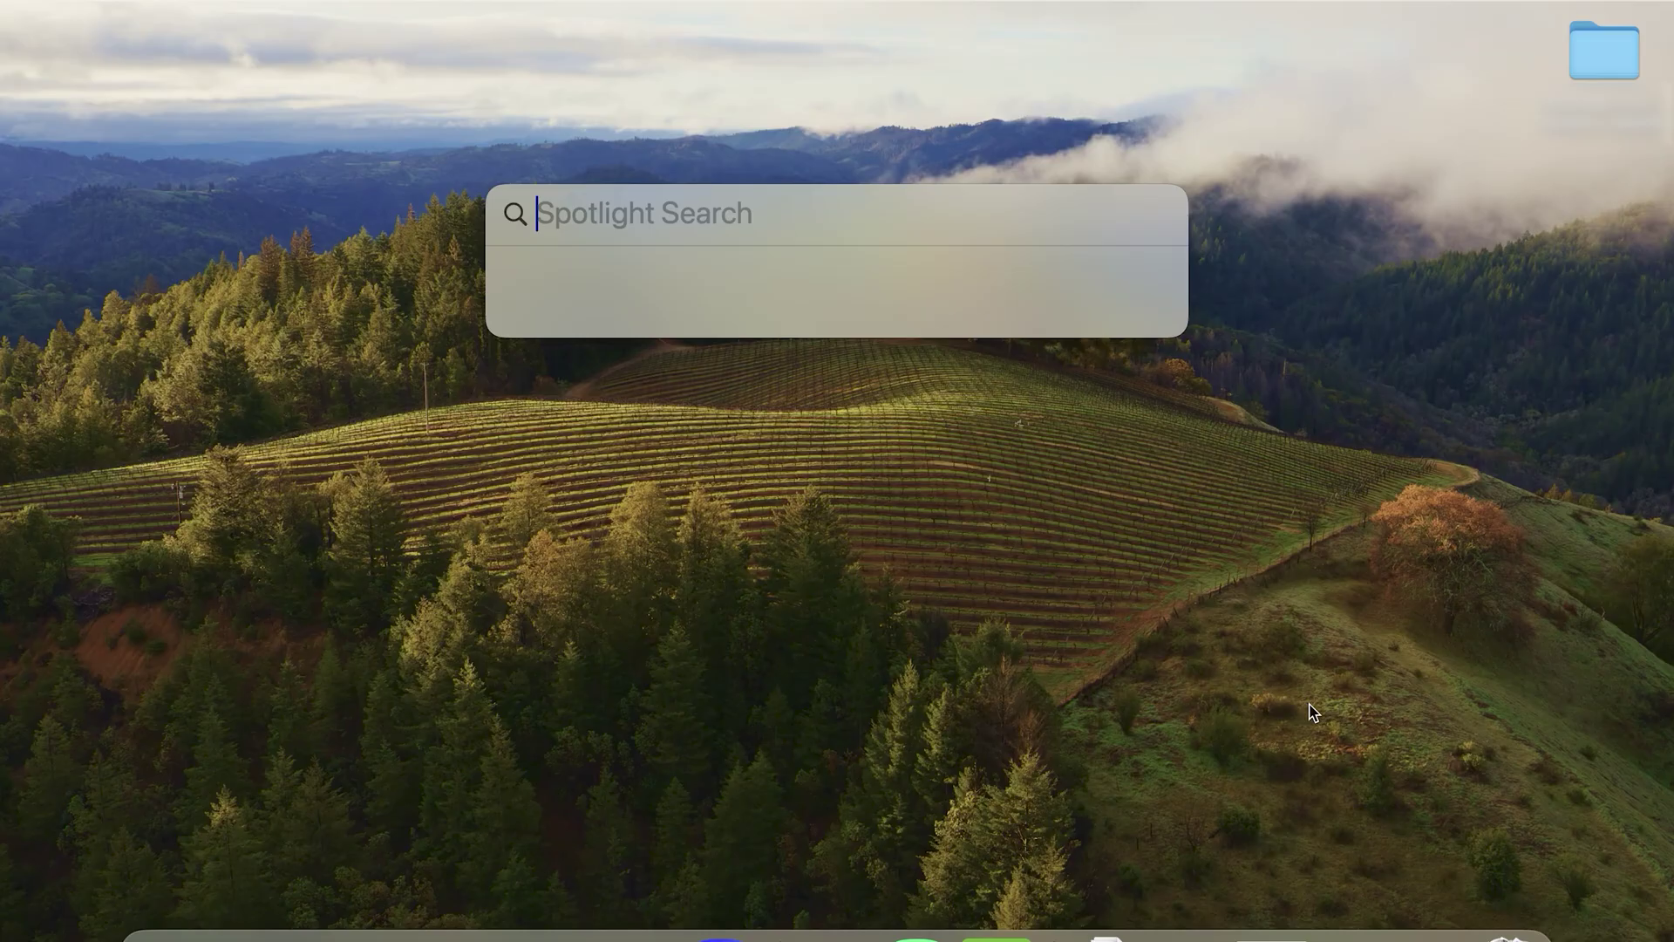
type("dis")
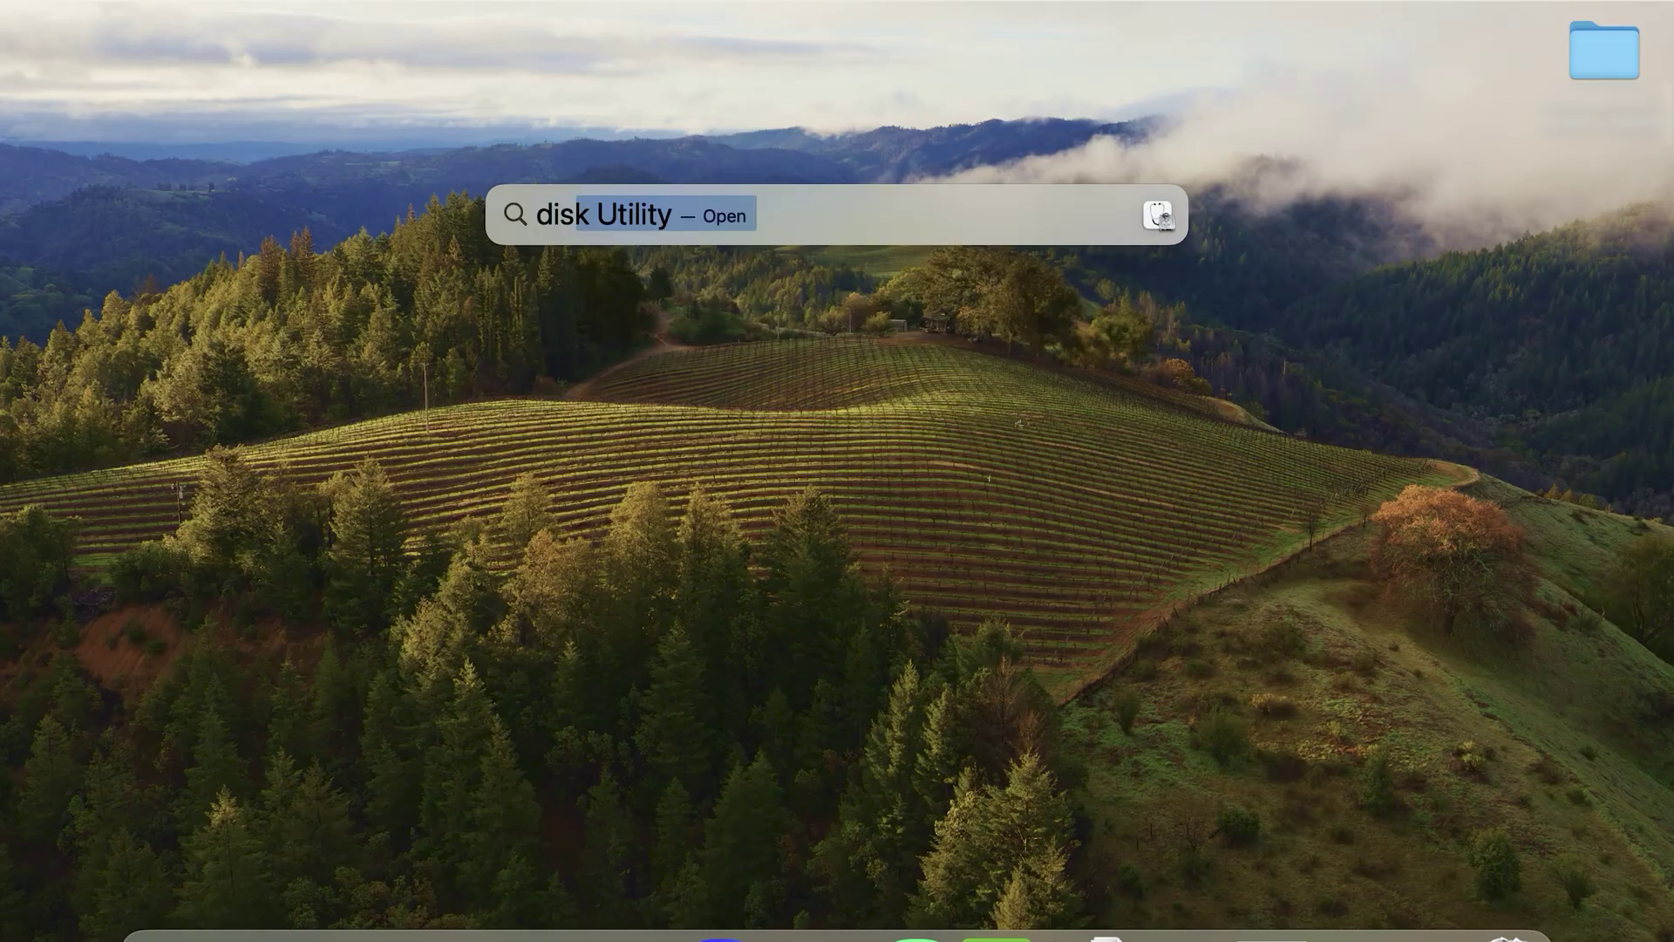
Launch Disk Utility and start First Aid on Macintosh HD.
key("Return")
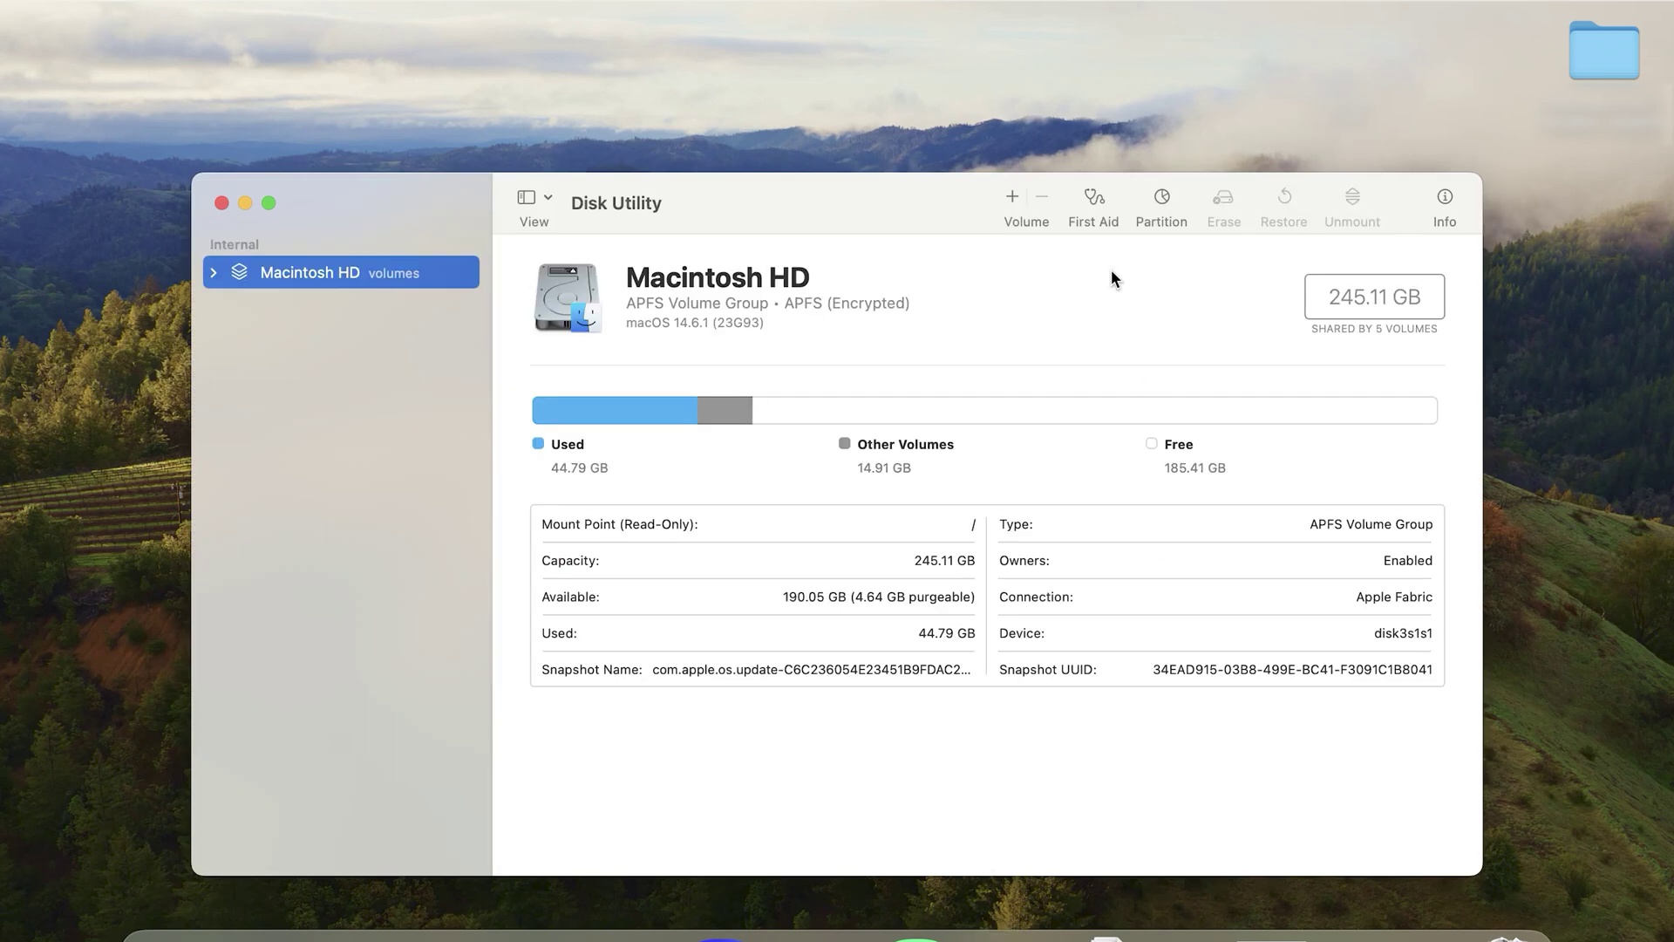
left_click(1104, 207)
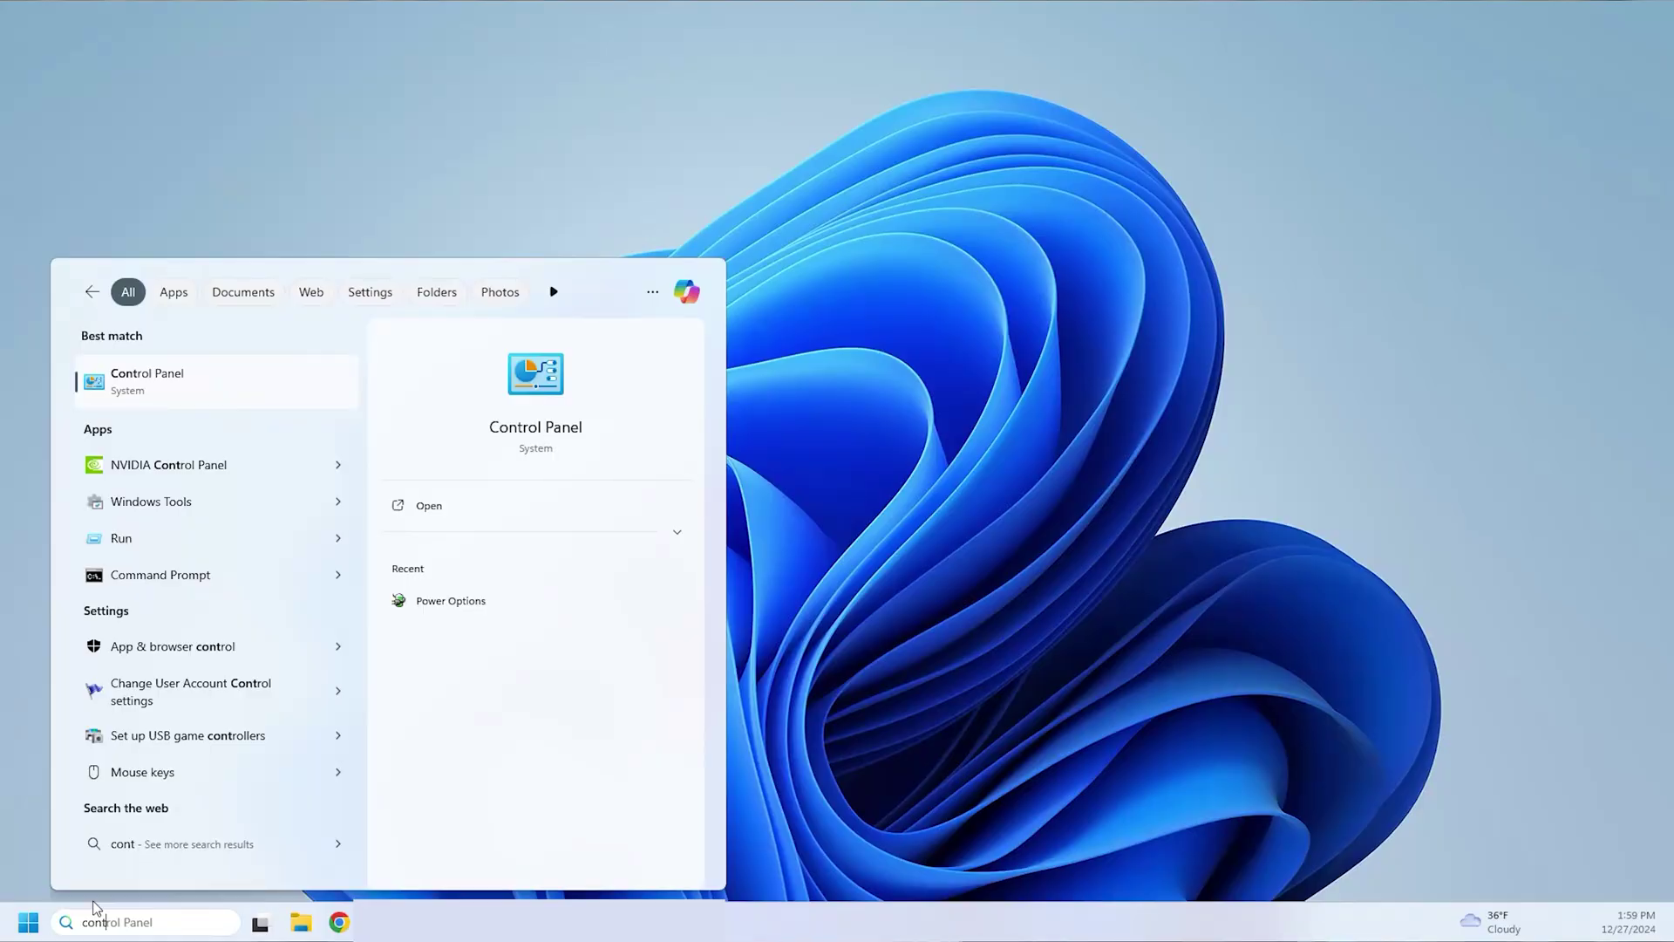
Launch Control Panel and go to Power Options.
left_click(182, 401)
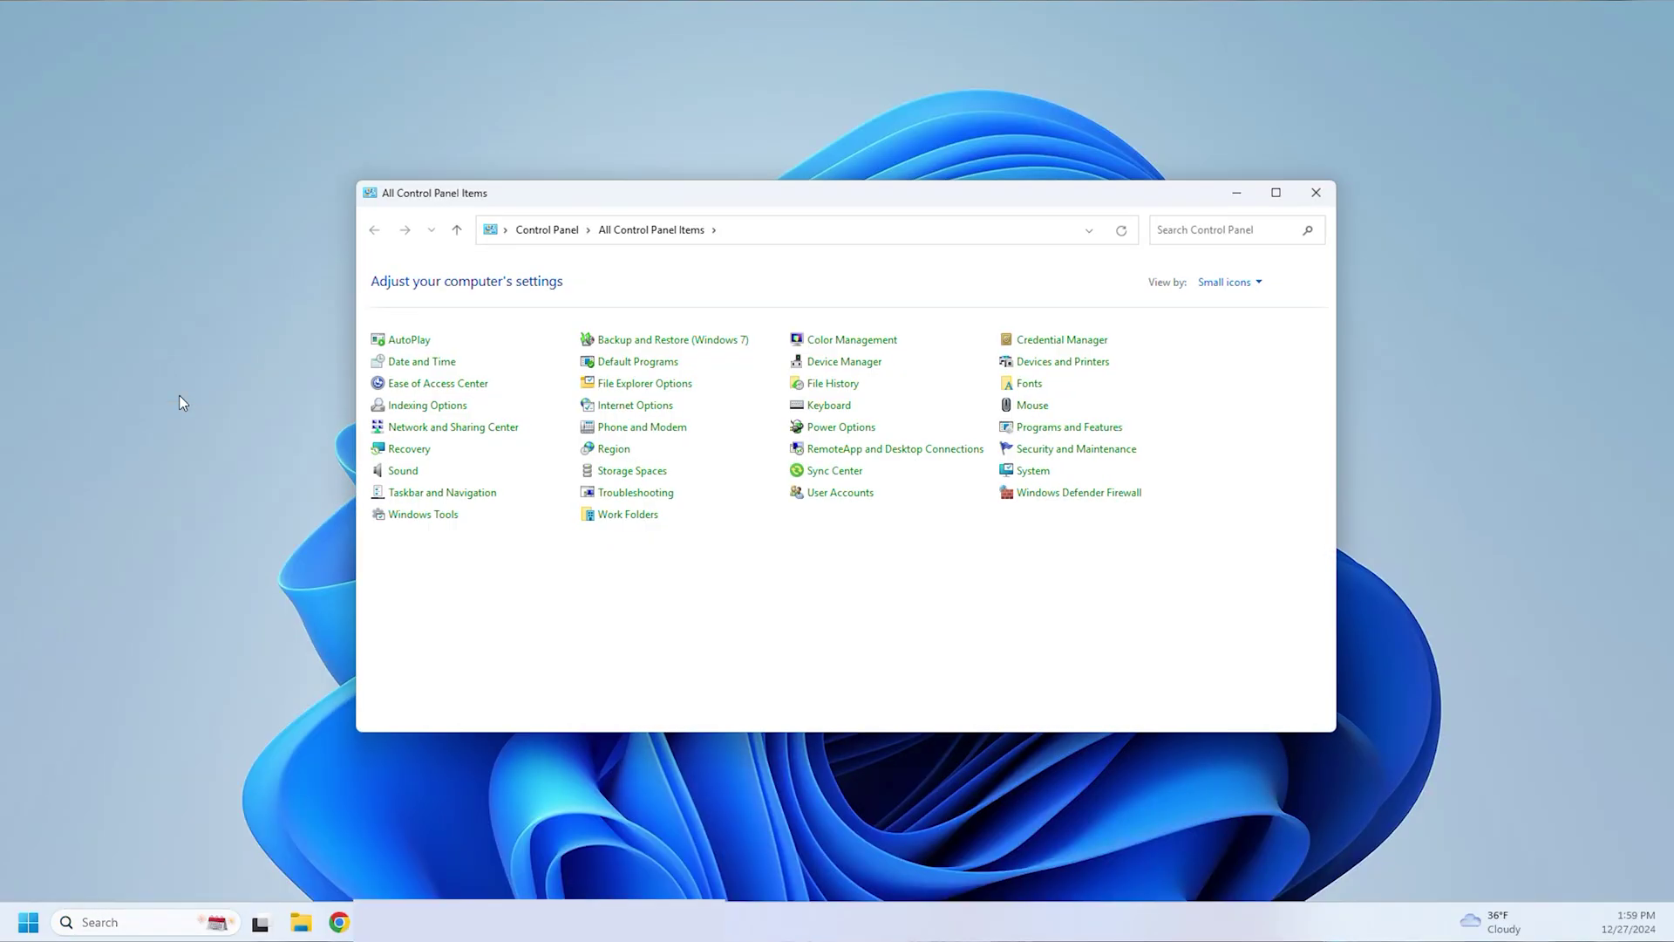
left_click(822, 429)
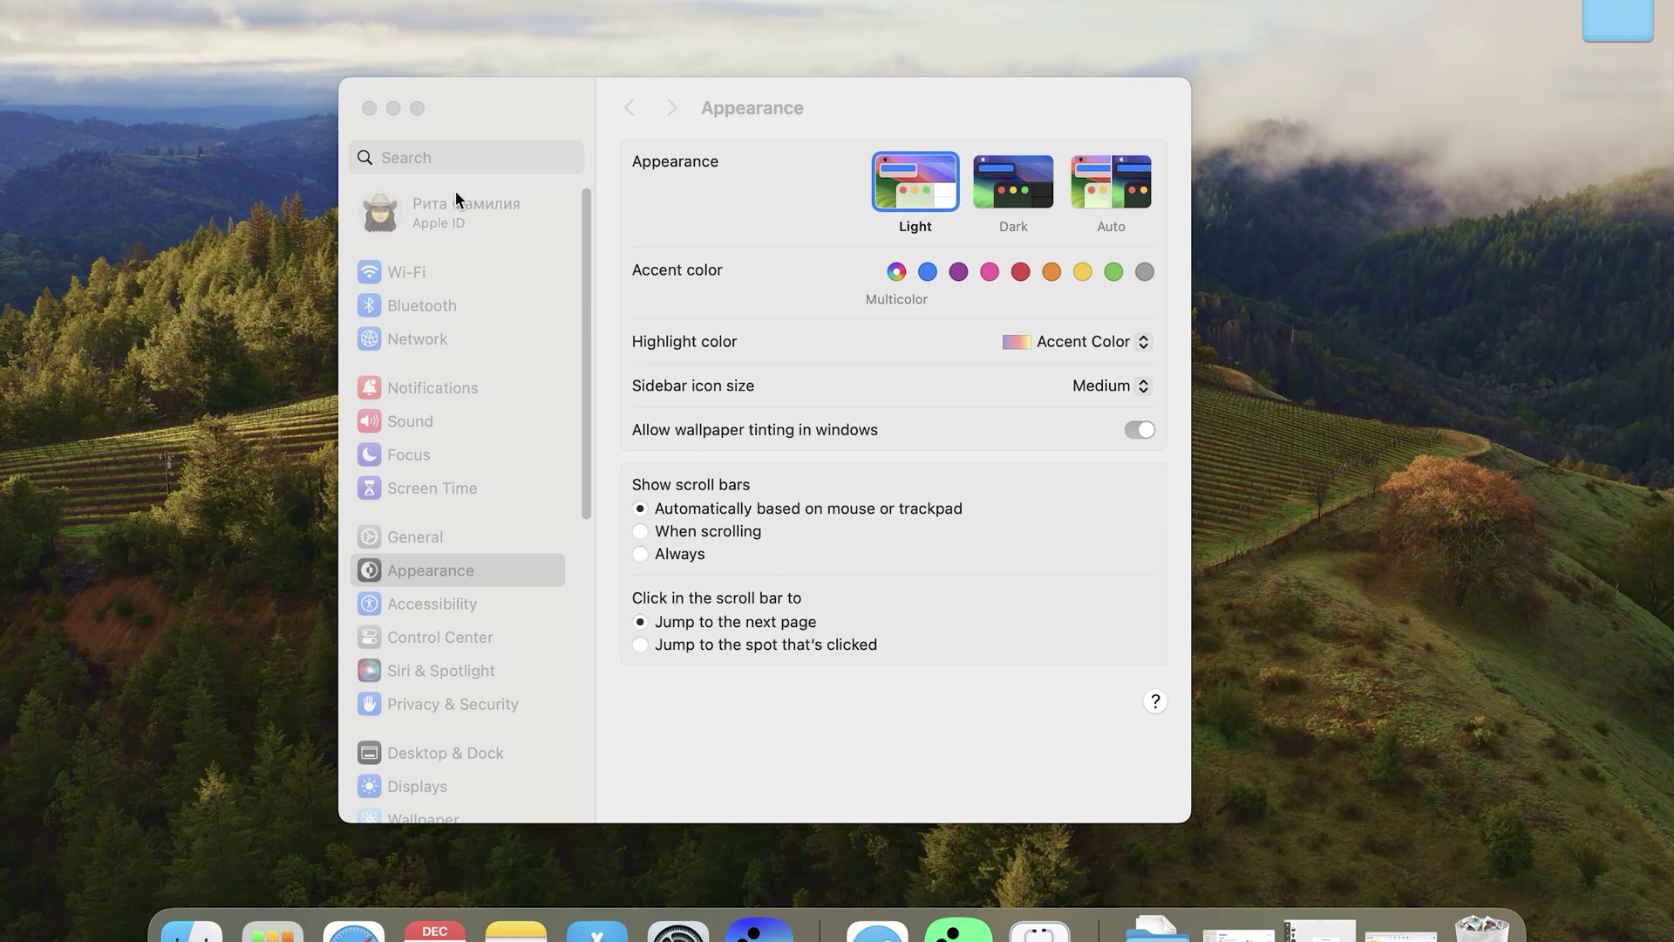
Pick Displays from the settings search suggestions, then bring up Users & Groups.
left_click(448, 159)
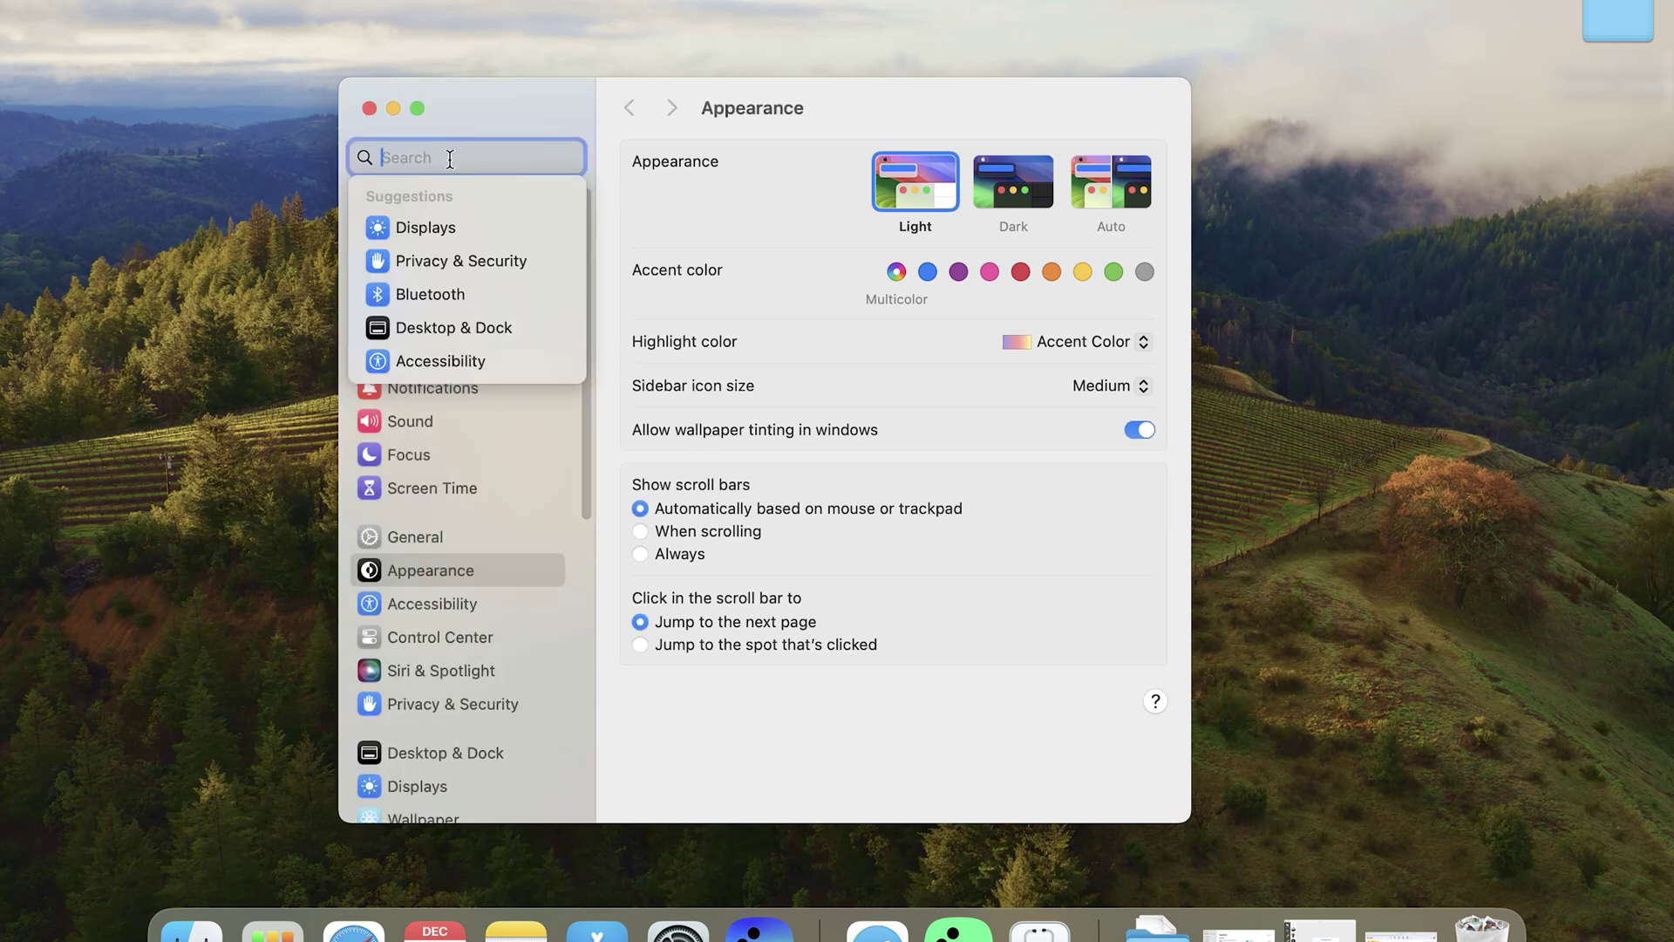
left_click(493, 230)
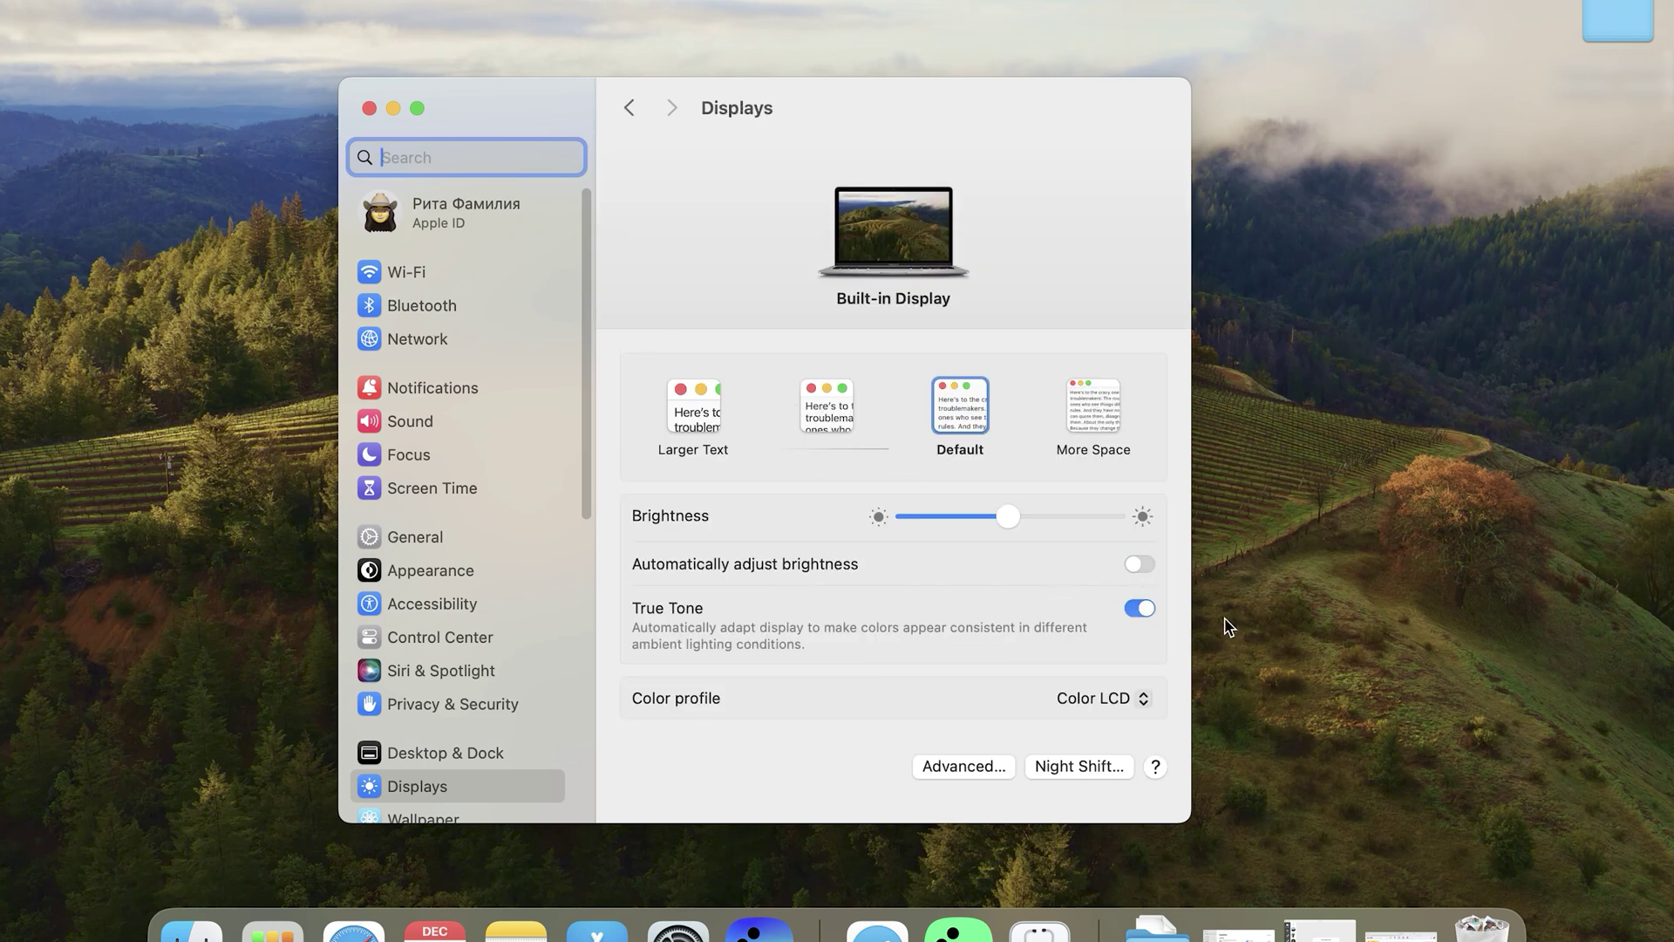
left_click(1518, 882)
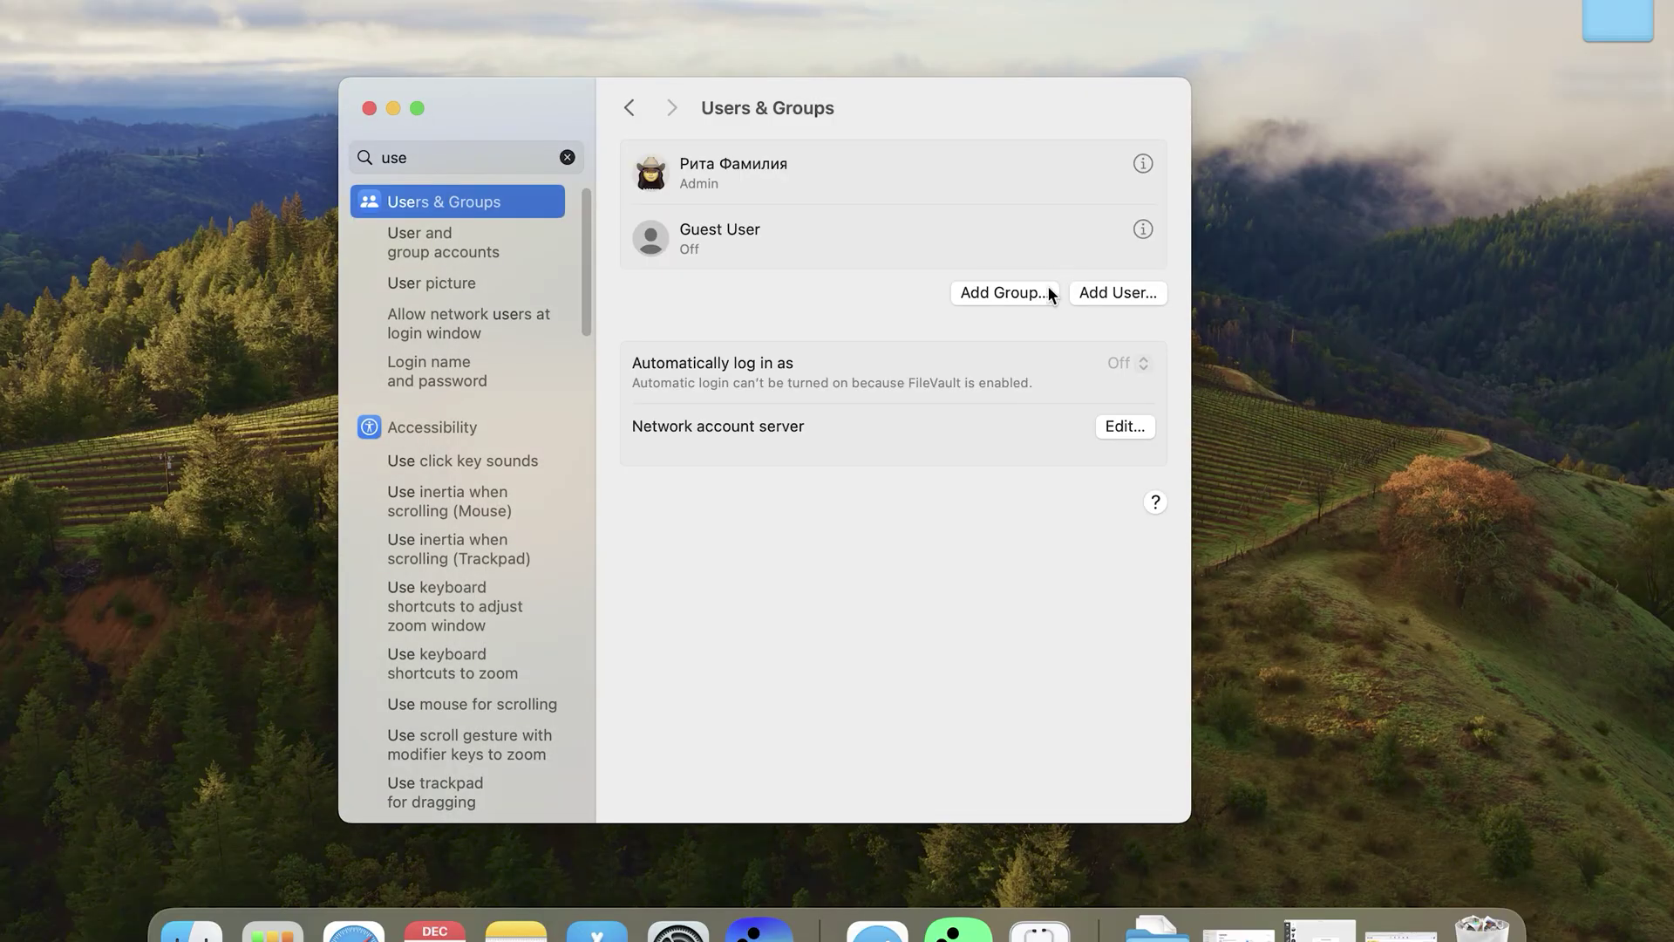
Confirm no network account servers exist, open and quit Directory Utility, then show Users & Groups help.
left_click(1116, 429)
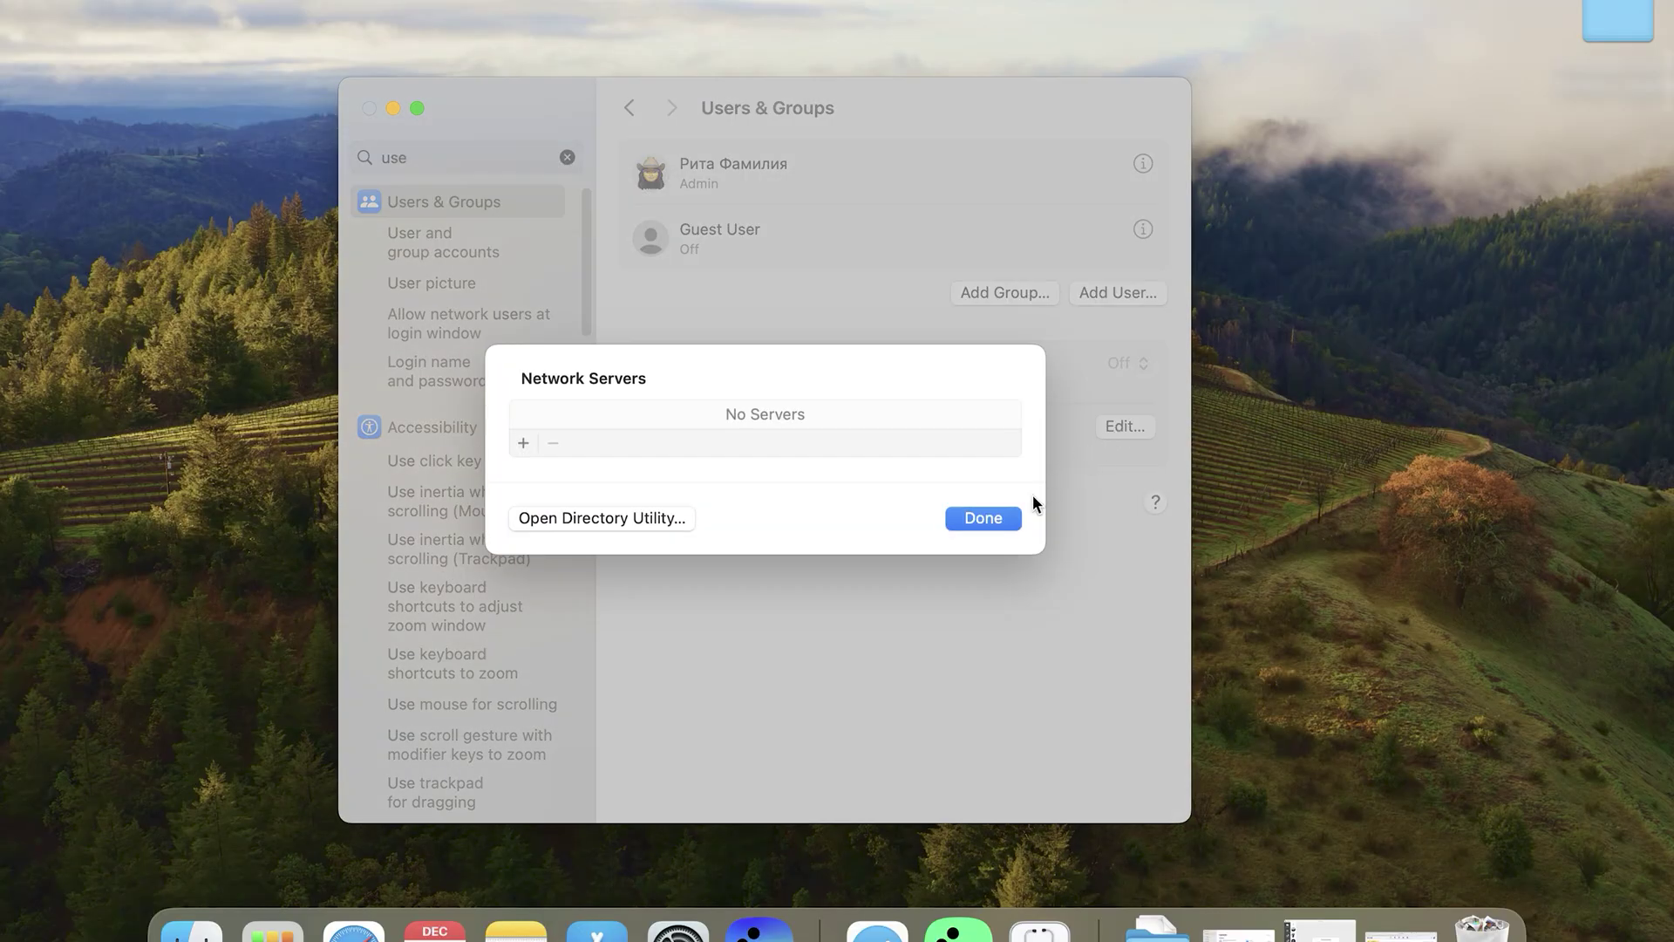
left_click(595, 520)
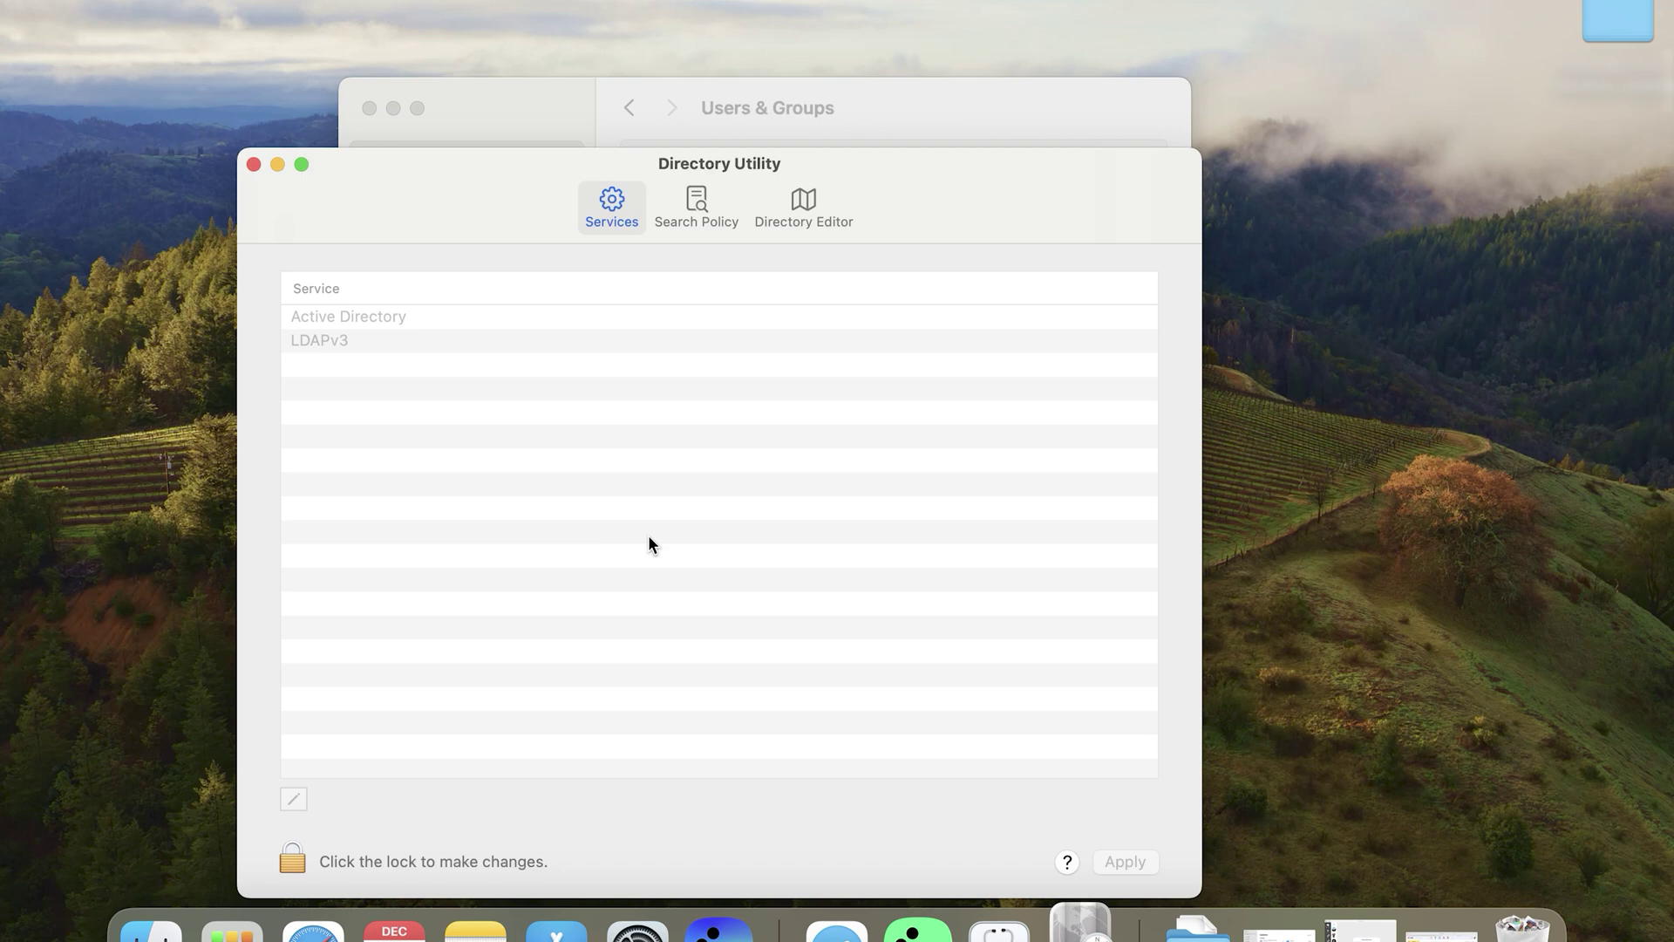
key("super+q")
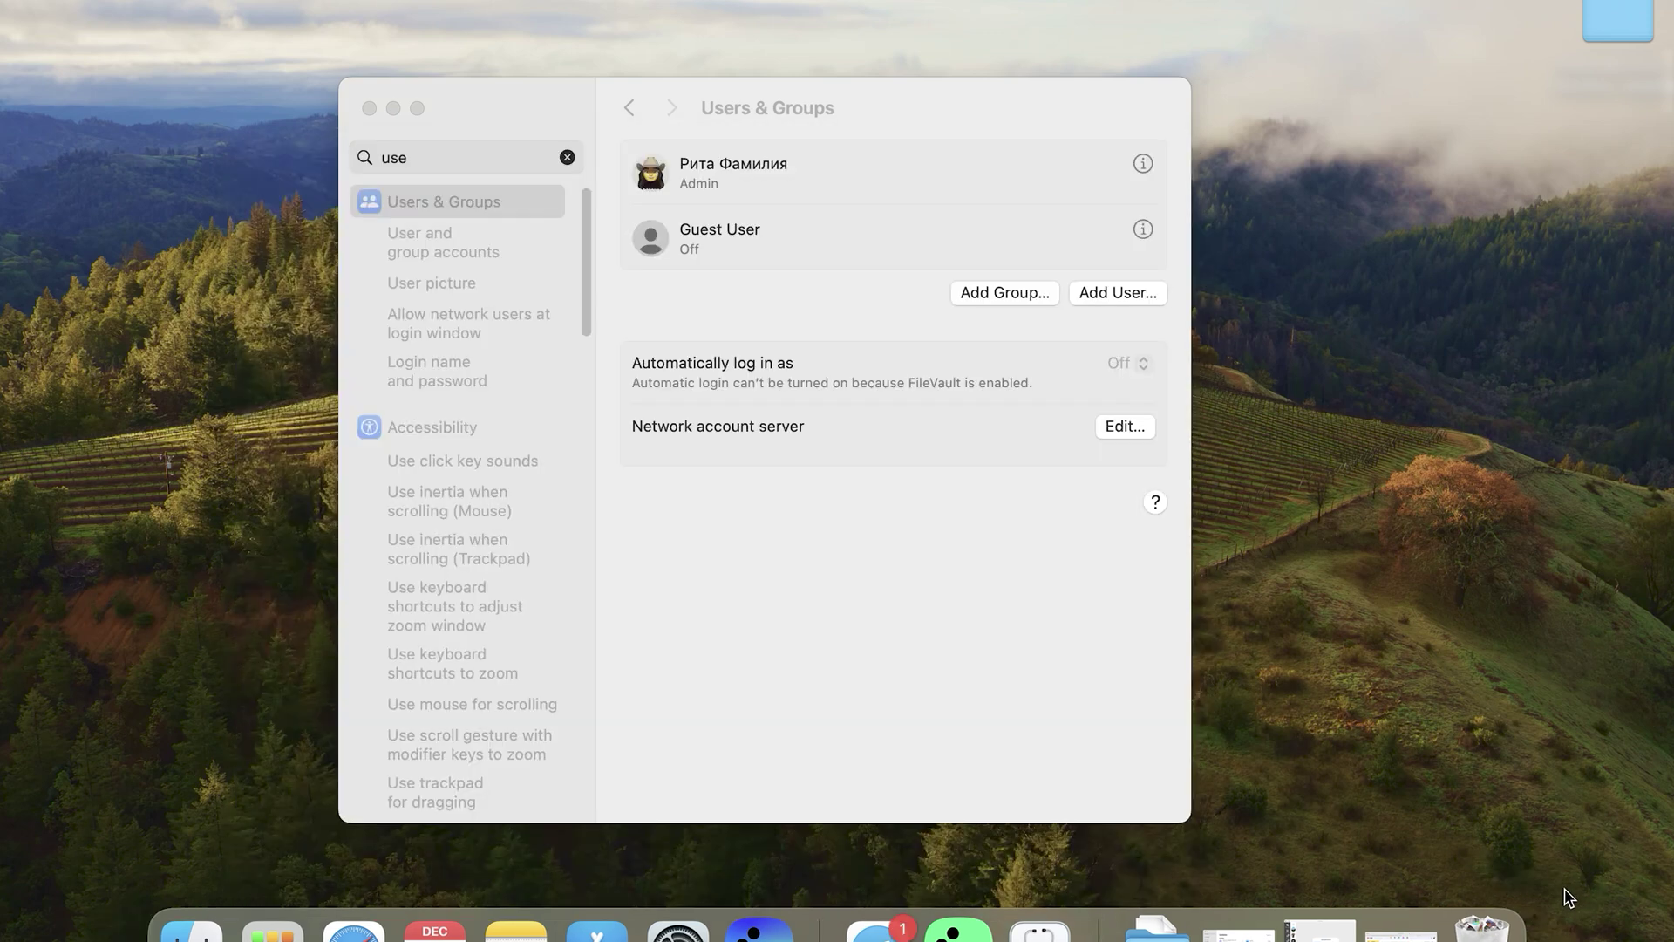
left_click(1152, 500)
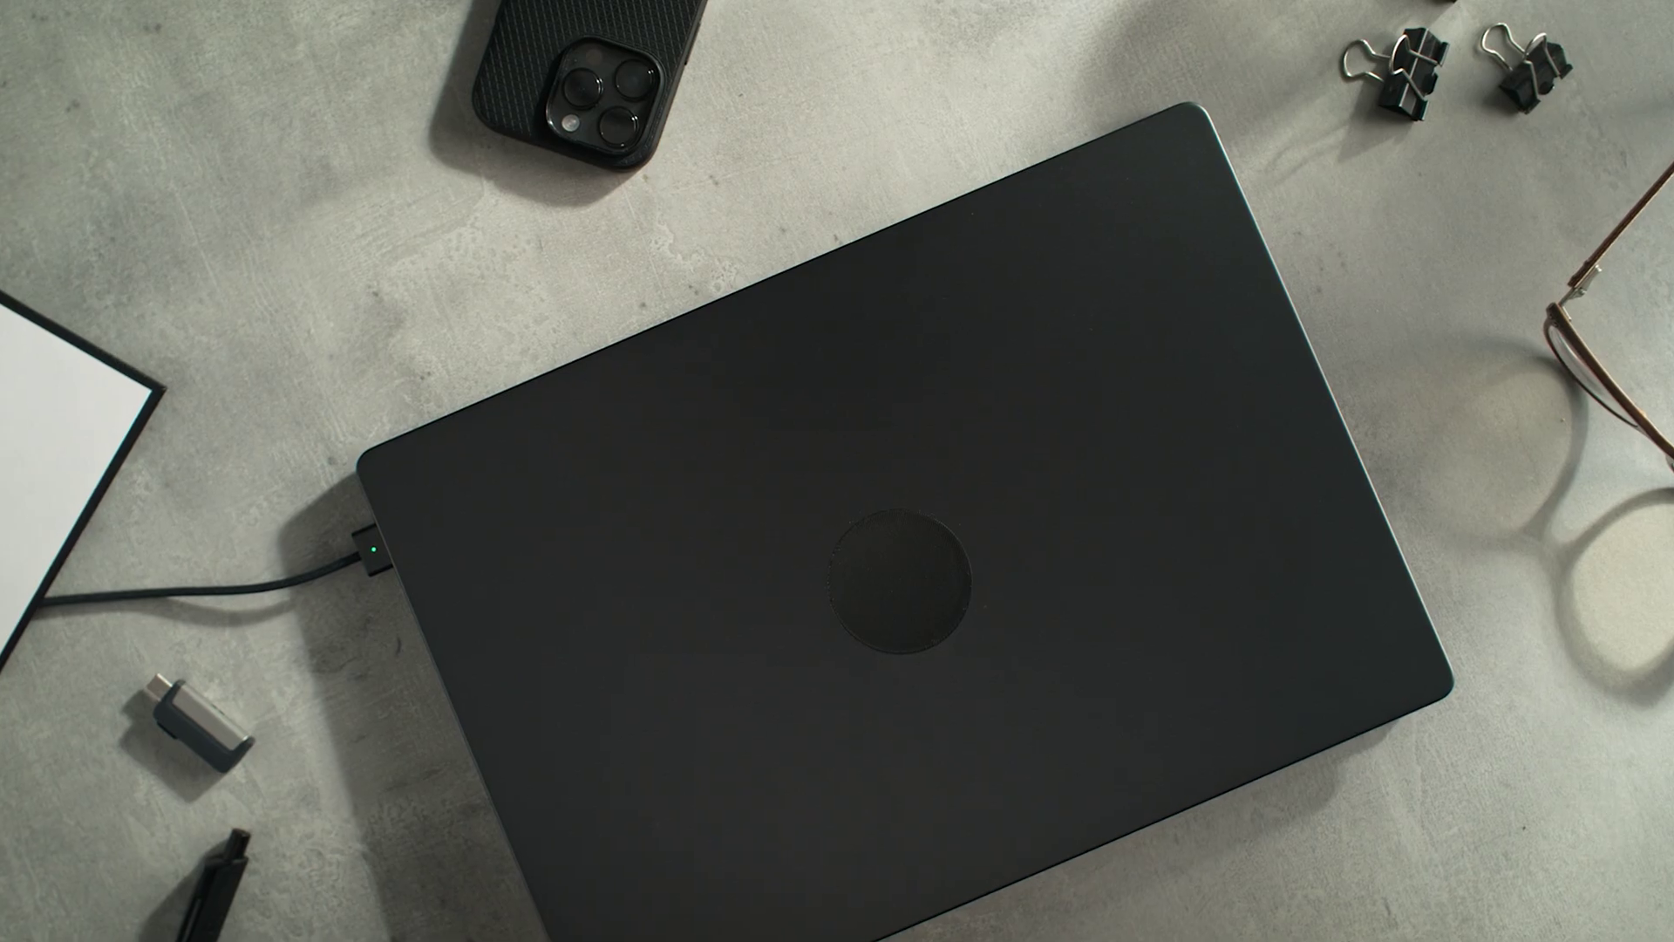